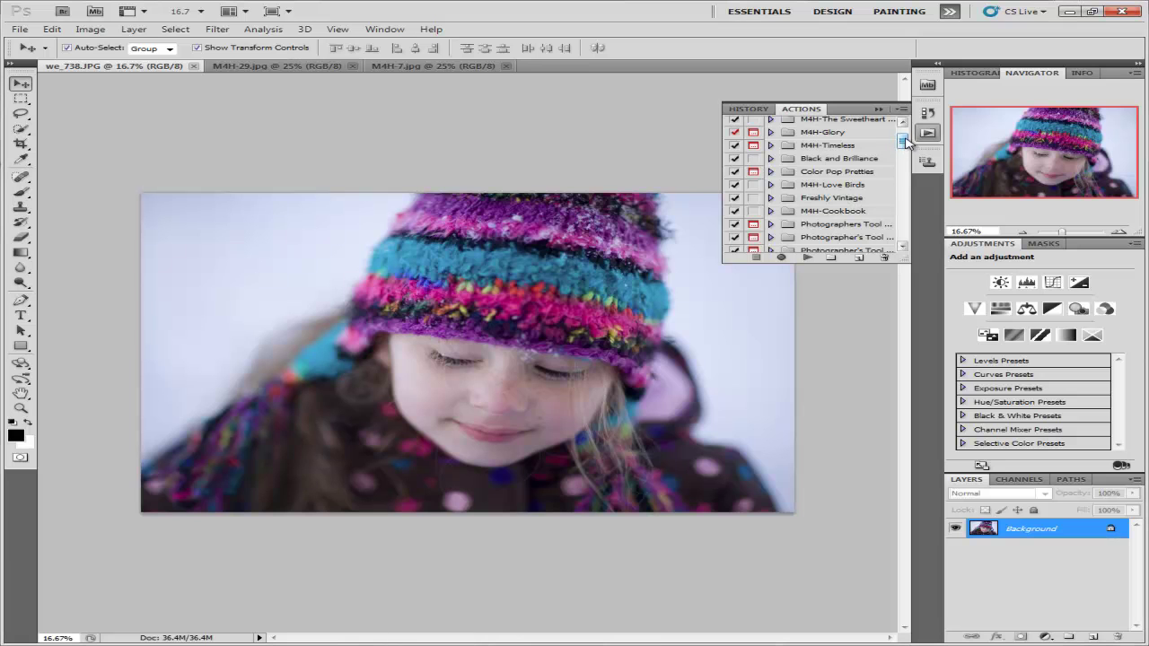
# Run the Funny Bone action from the M4H-Son Shine Collection on the portrait copy
pyautogui.scroll(3, 905, 141)
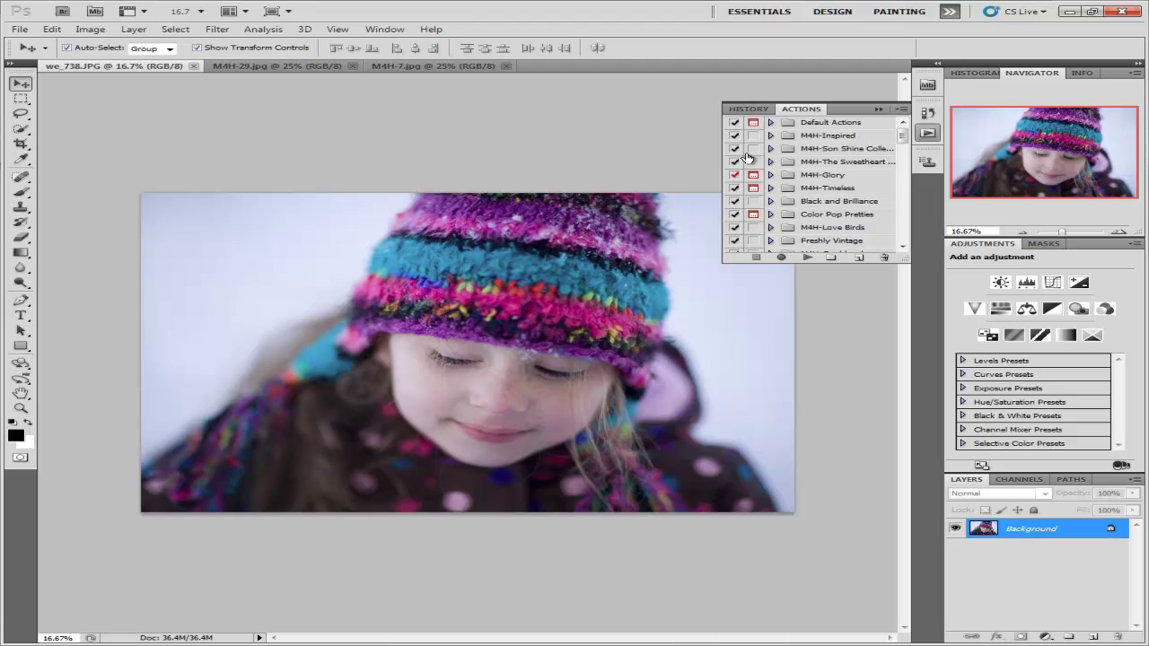
pyautogui.click(770, 149)
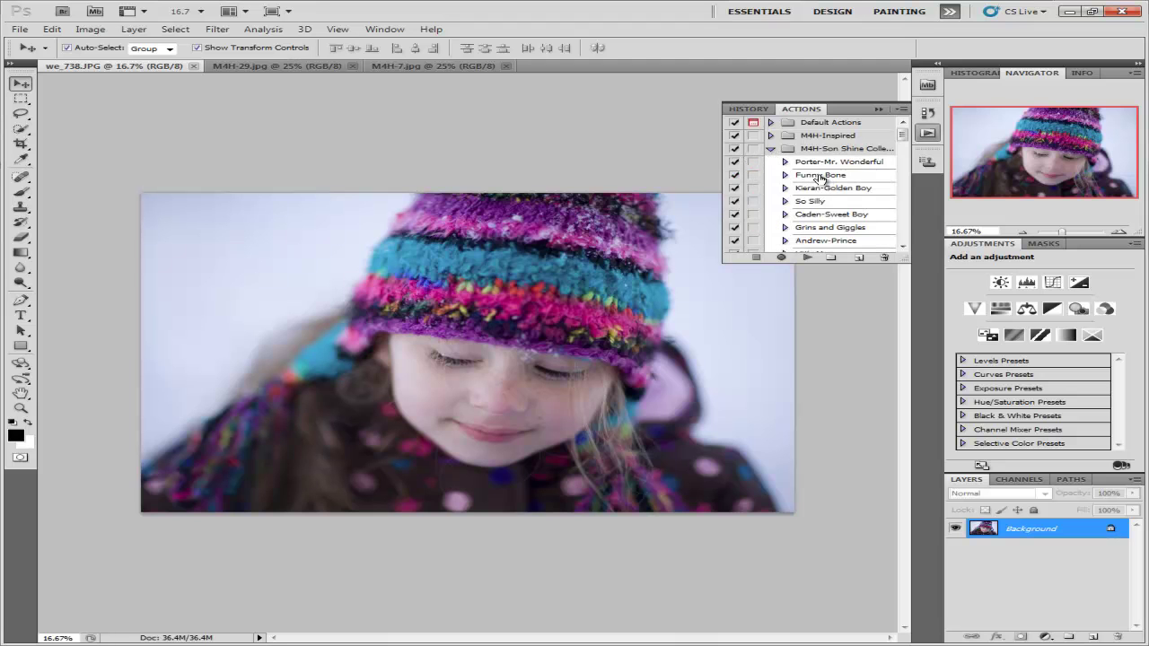
pyautogui.click(817, 175)
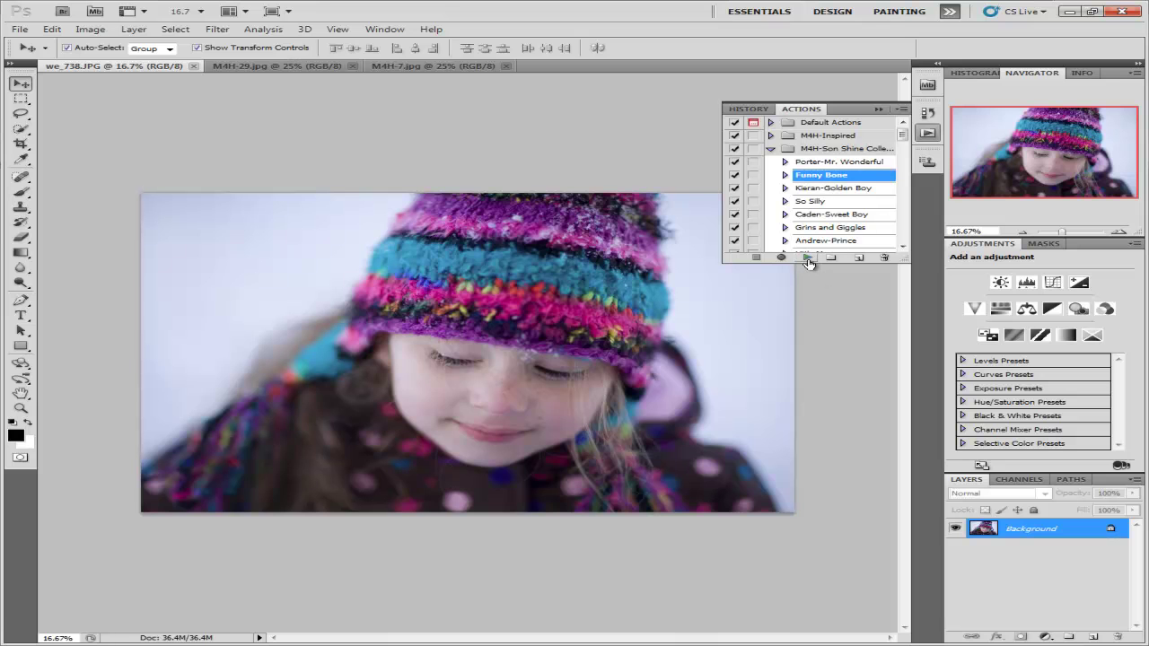
pyautogui.click(806, 260)
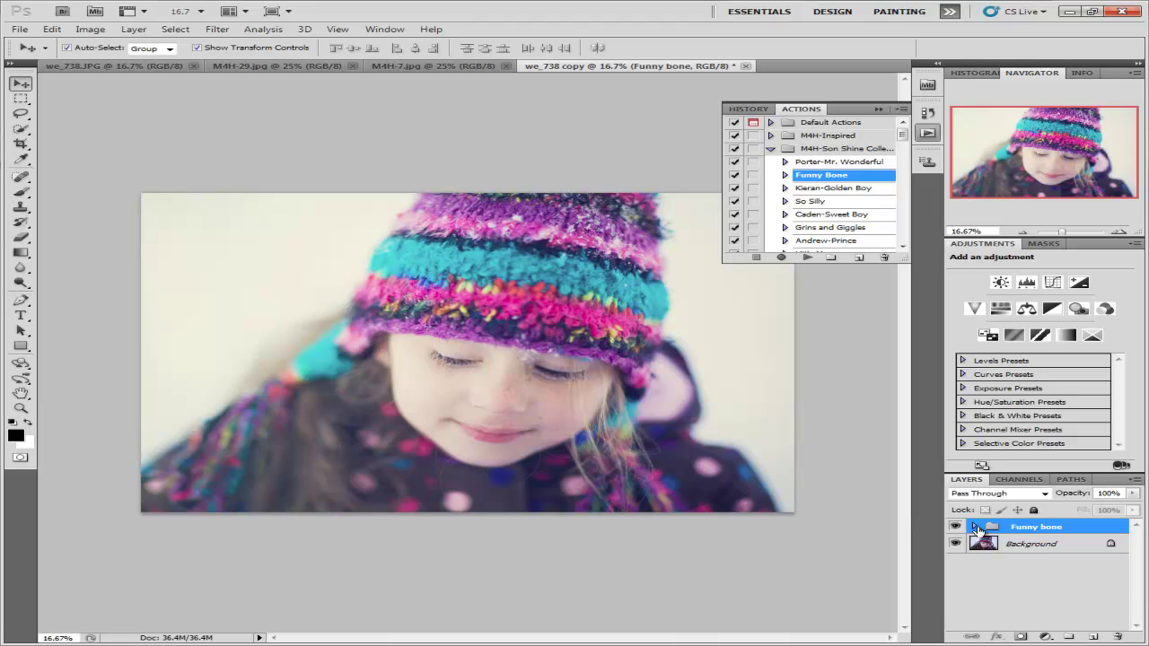
# Drop the Funny bone group to 62% opacity and flatten the image to one Background layer
pyautogui.click(975, 528)
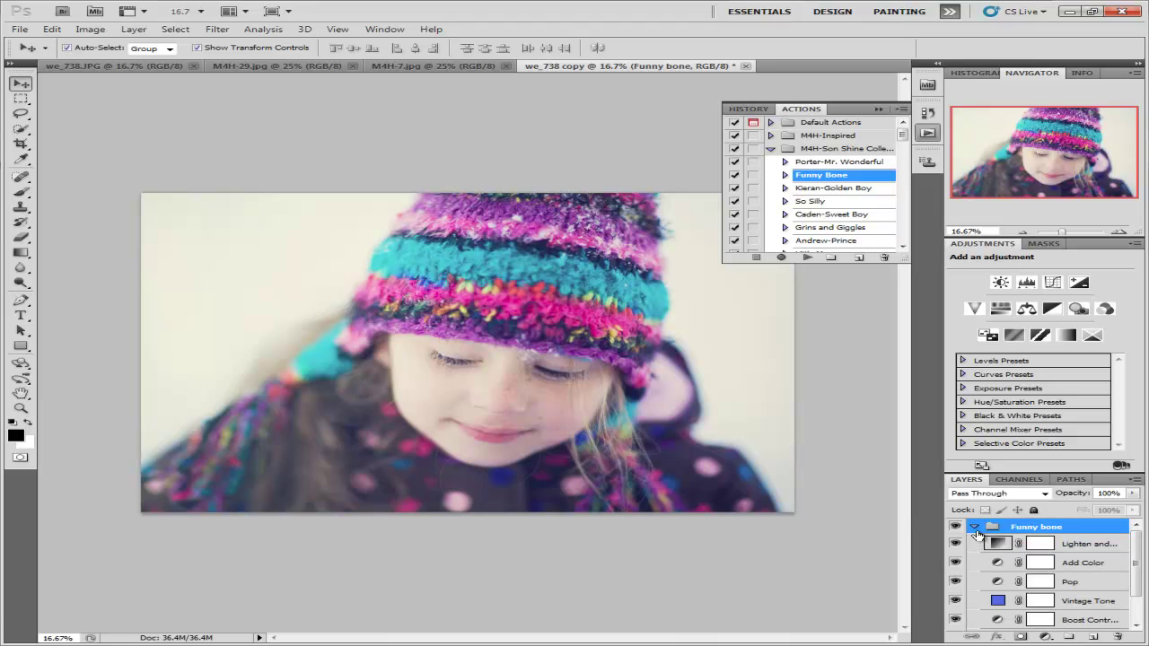
pyautogui.click(975, 528)
pyautogui.click(1133, 494)
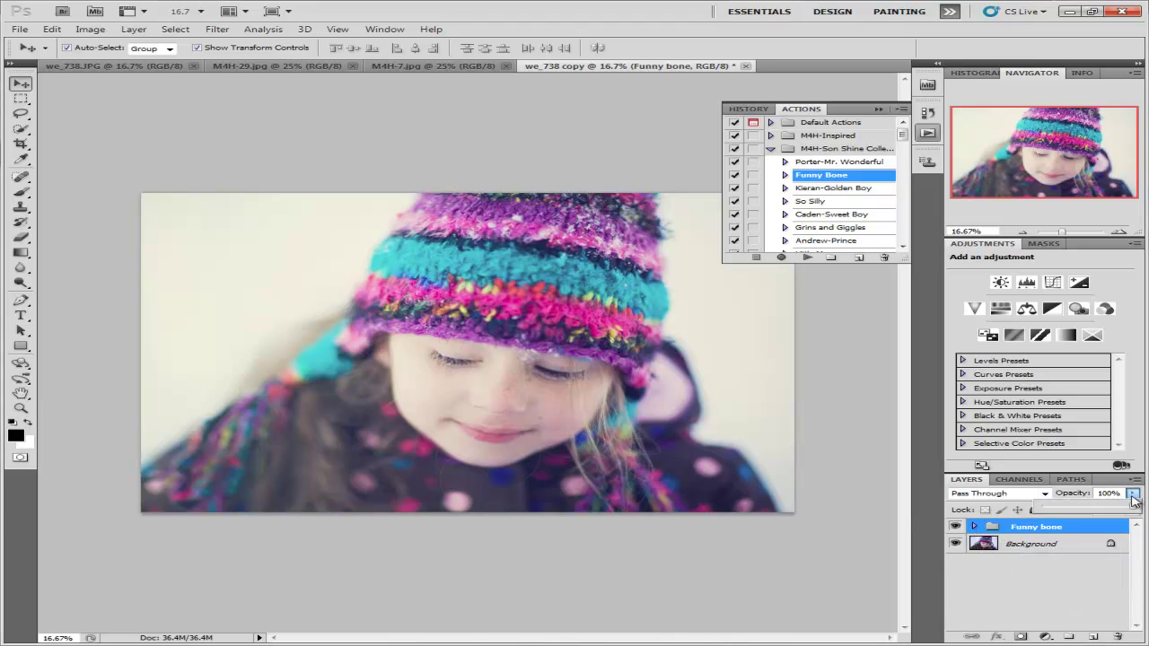
pyautogui.moveTo(1137, 508); pyautogui.dragTo(1101, 512)
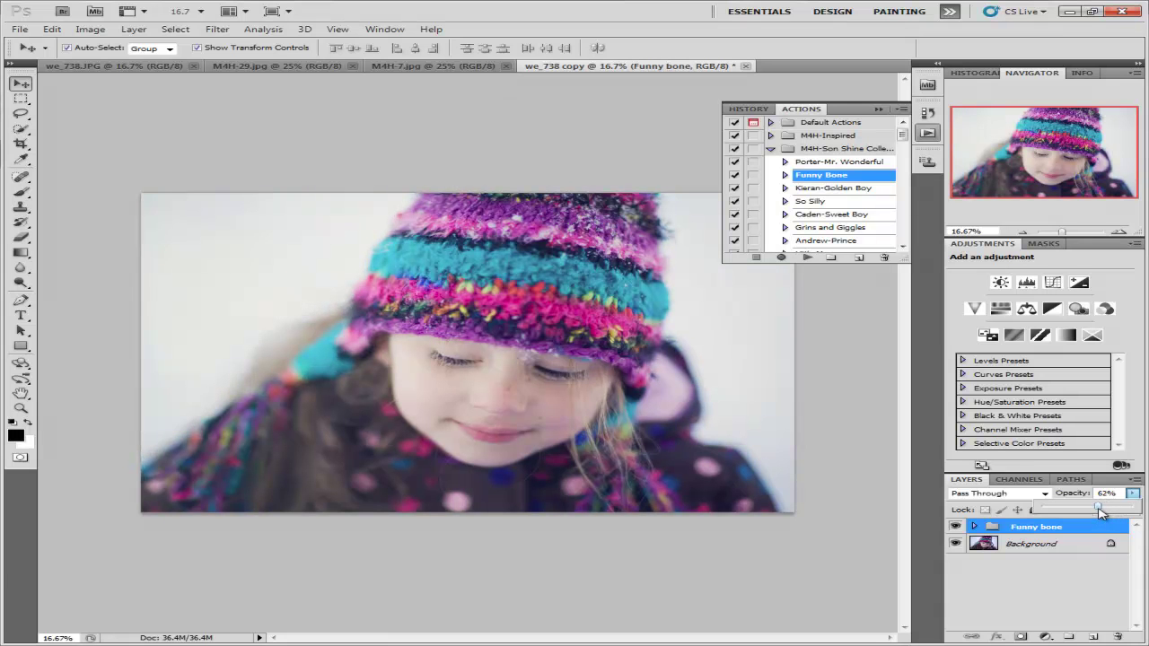
pyautogui.click(135, 29)
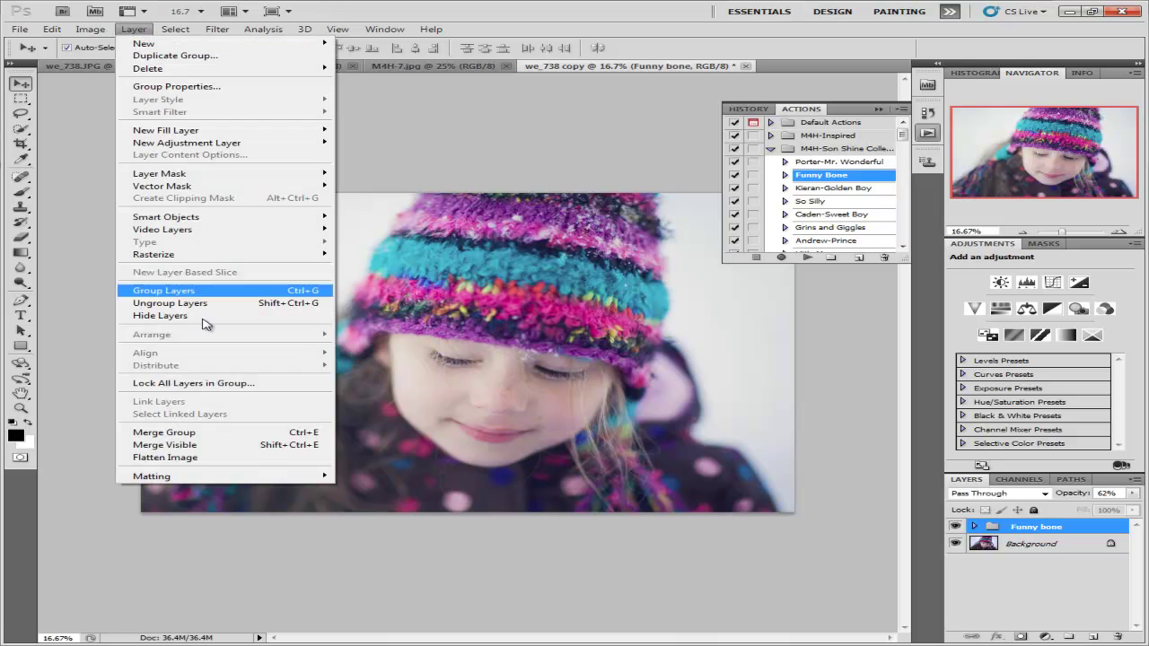
pyautogui.click(206, 458)
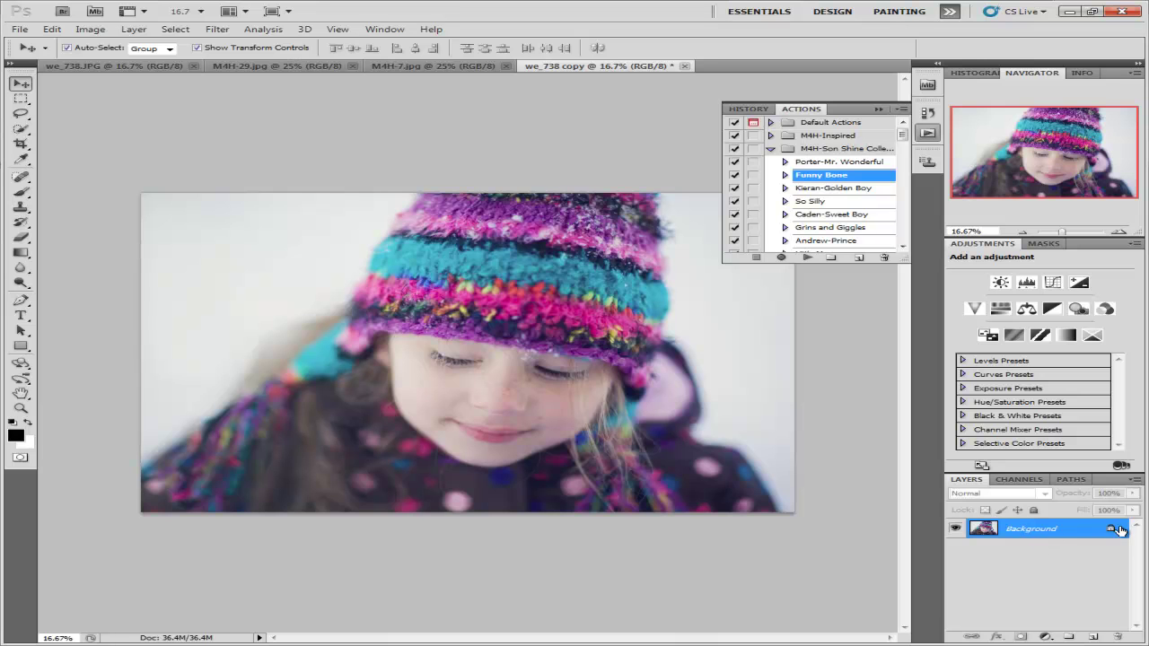
# Play the So Silly action to create the brighter So Silly group on copy 2
pyautogui.click(808, 203)
pyautogui.click(807, 258)
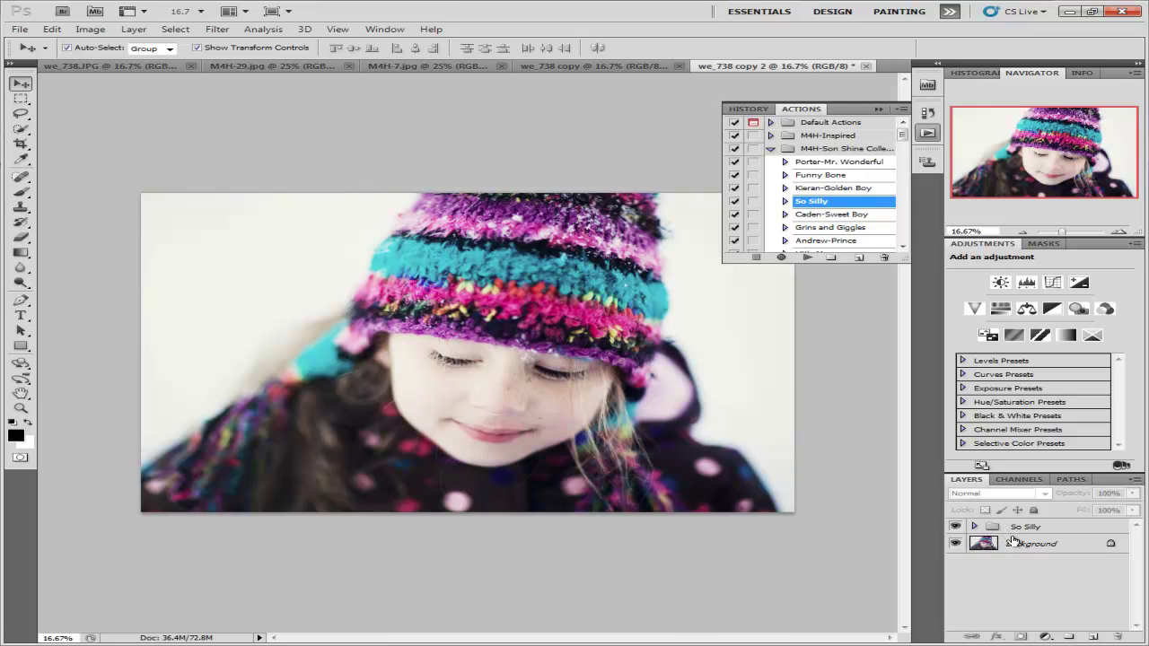
# Mask the So Silly group off the face with a 41% opacity brush, then flatten the image
pyautogui.click(1012, 533)
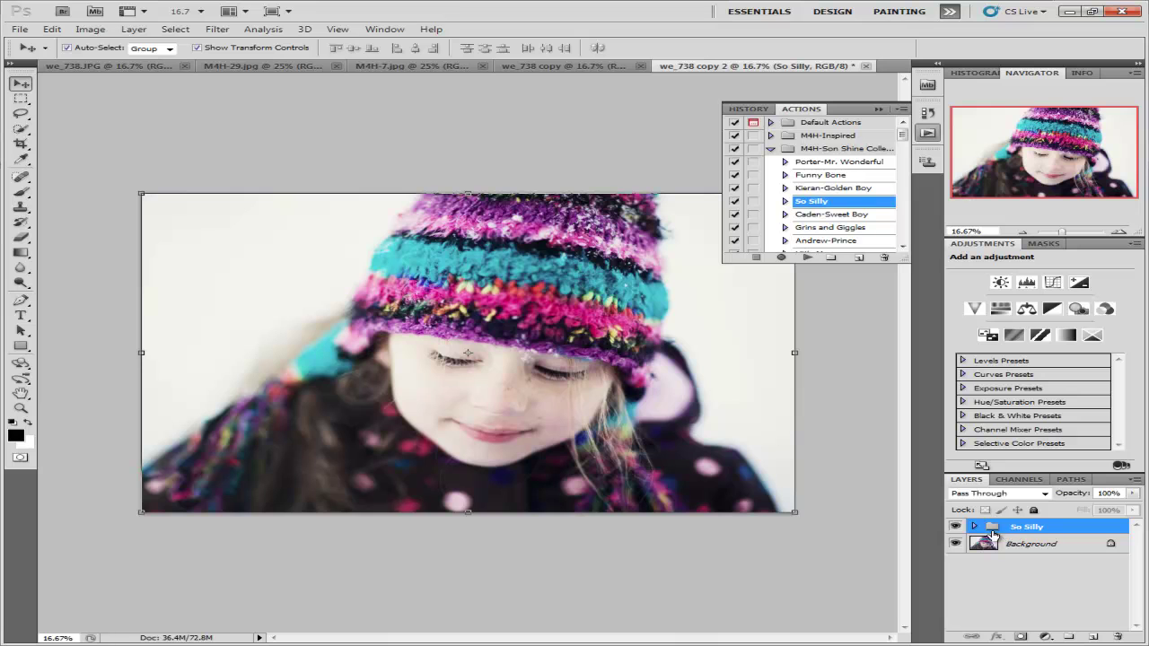
pyautogui.click(1024, 636)
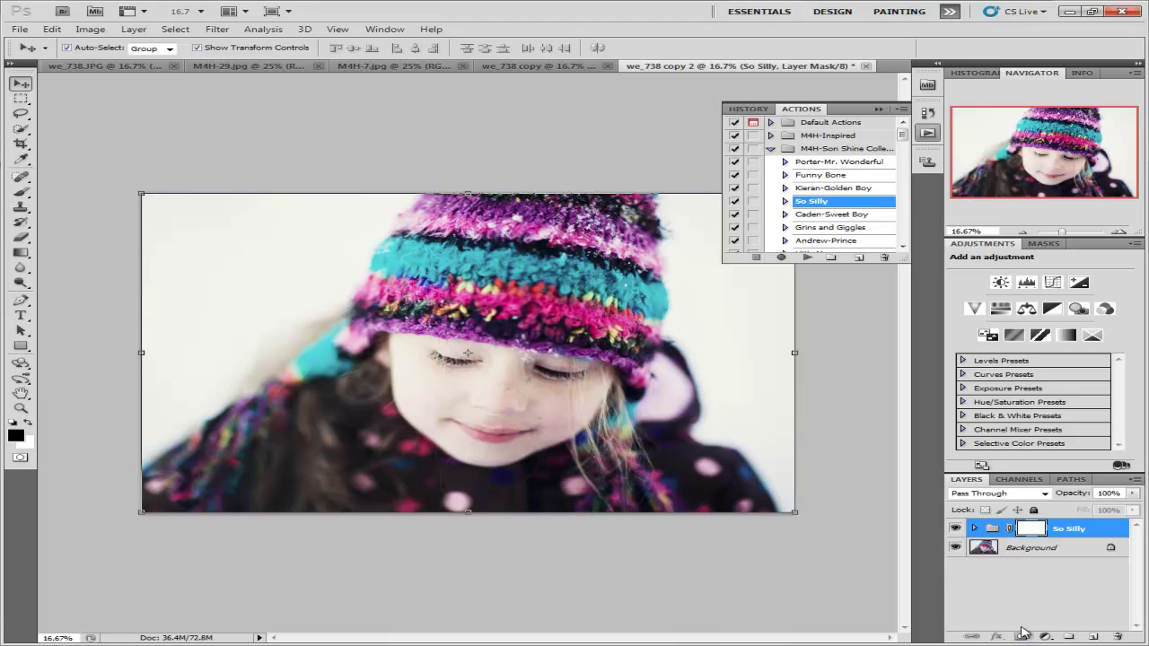
pyautogui.click(24, 193)
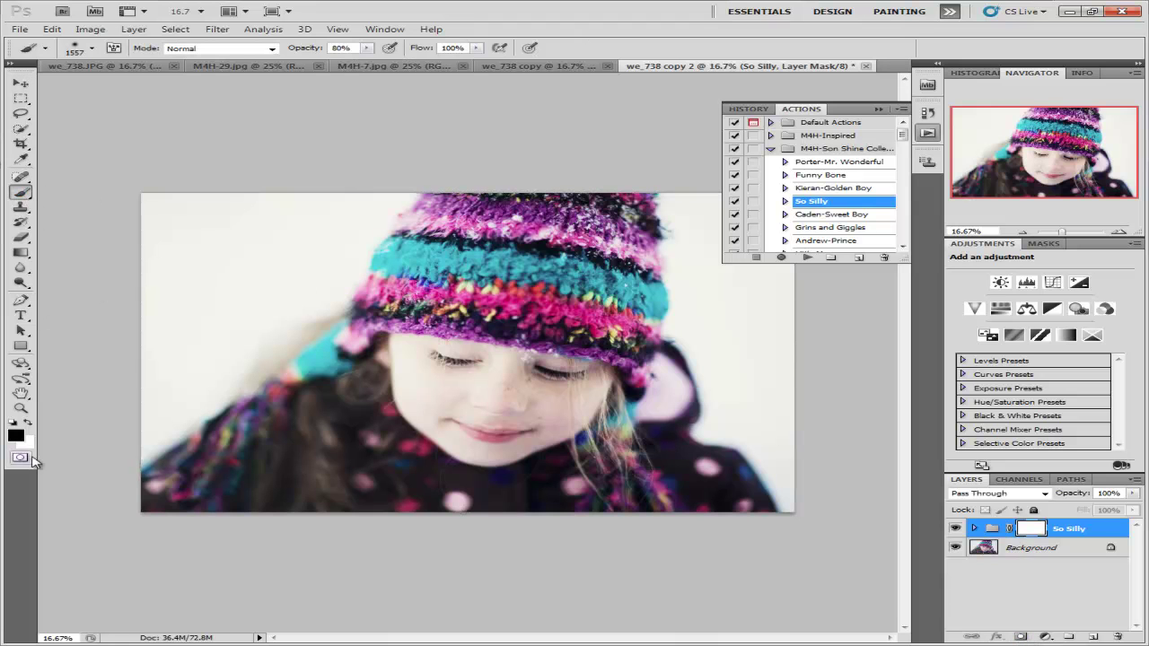
pyautogui.click(365, 49)
pyautogui.moveTo(365, 52); pyautogui.dragTo(325, 62)
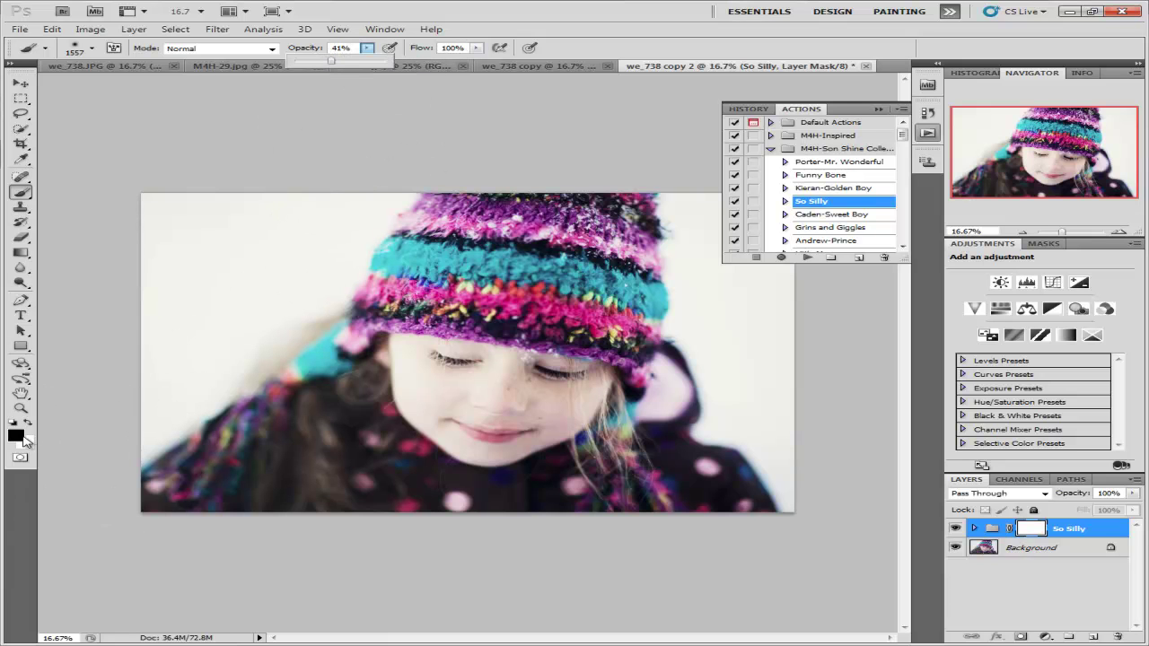
pyautogui.moveTo(405, 372)
pyautogui.mouseDown()
pyautogui.moveTo(422, 378)
pyautogui.moveTo(410, 341)
pyautogui.moveTo(589, 385)
pyautogui.moveTo(601, 431)
pyautogui.moveTo(543, 359)
pyautogui.moveTo(770, 475)
pyautogui.moveTo(590, 552)
pyautogui.moveTo(303, 488)
pyautogui.moveTo(351, 448)
pyautogui.mouseUp()
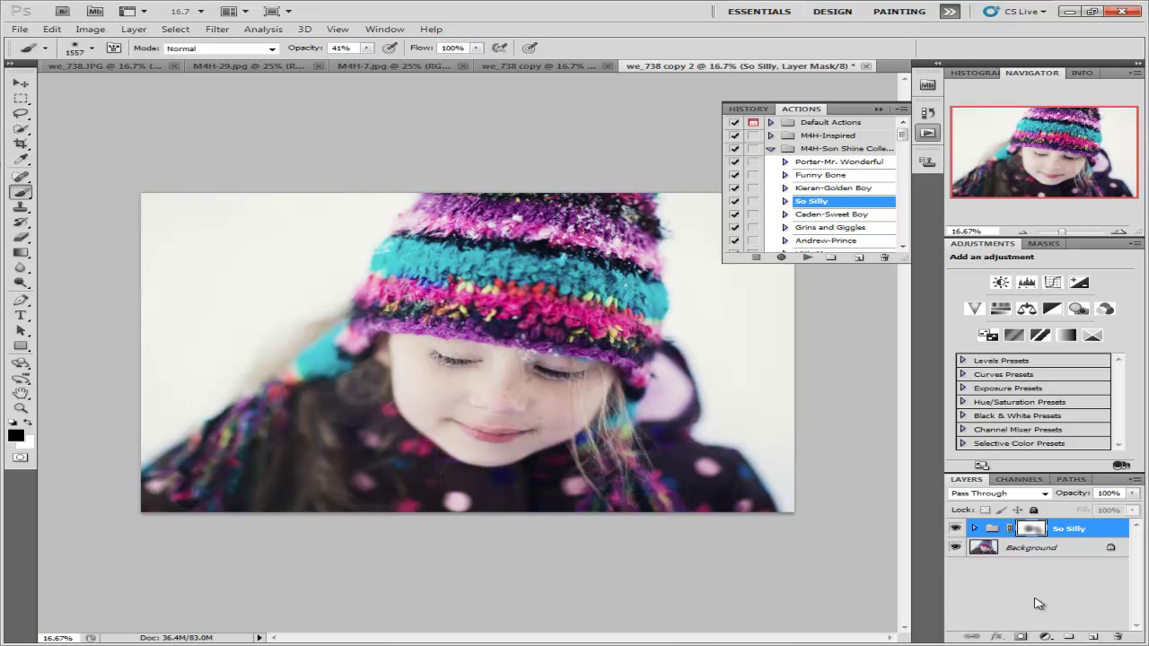
pyautogui.click(134, 29)
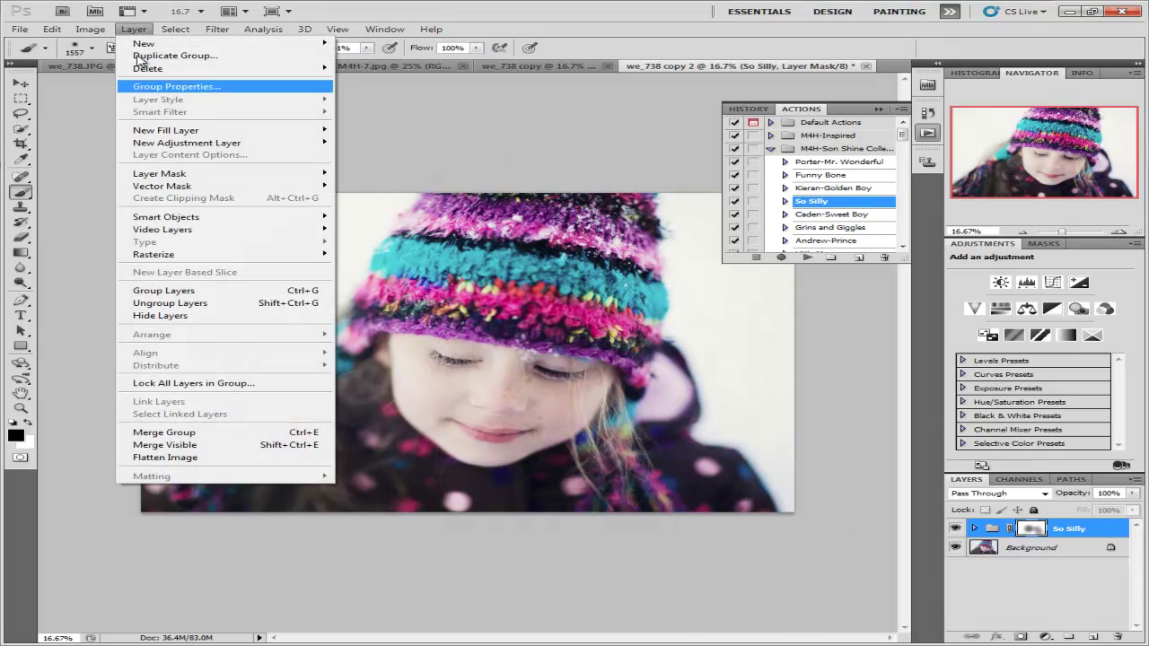
pyautogui.click(165, 457)
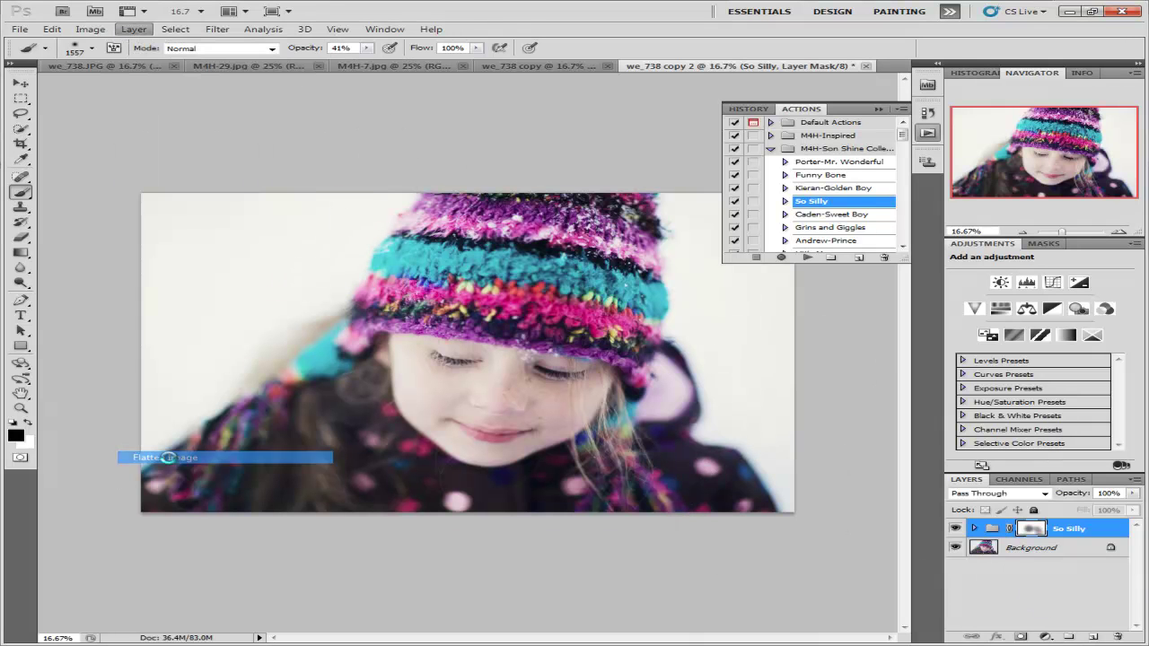
# Close the we_738 copy document without saving its changes
pyautogui.click(21, 84)
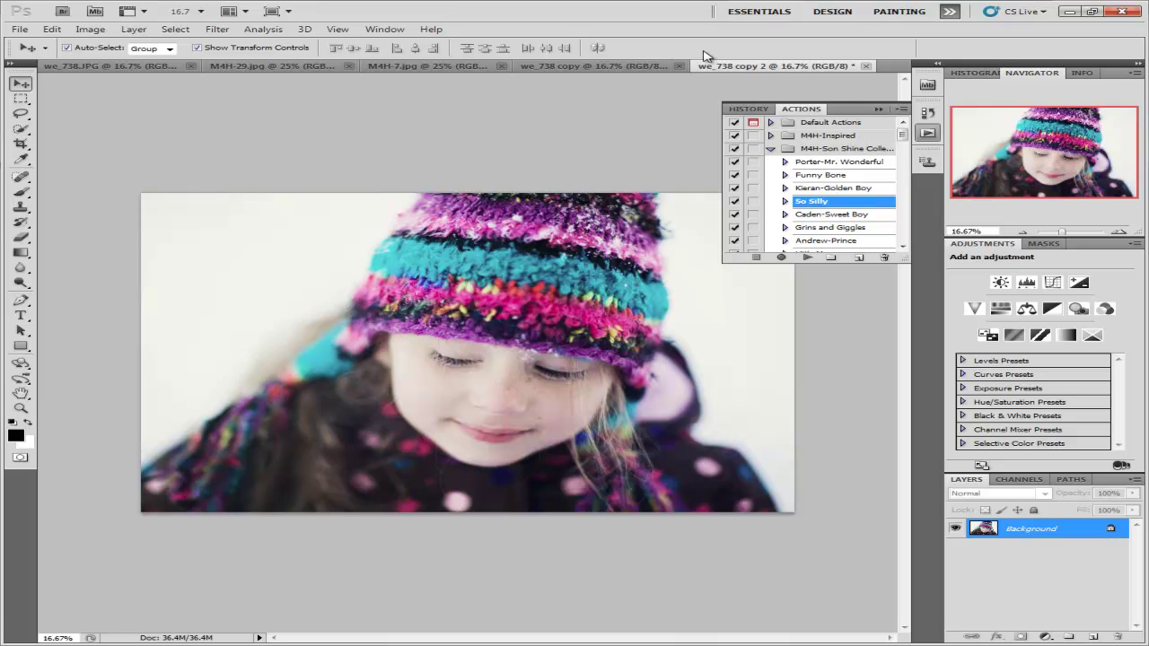
pyautogui.click(563, 69)
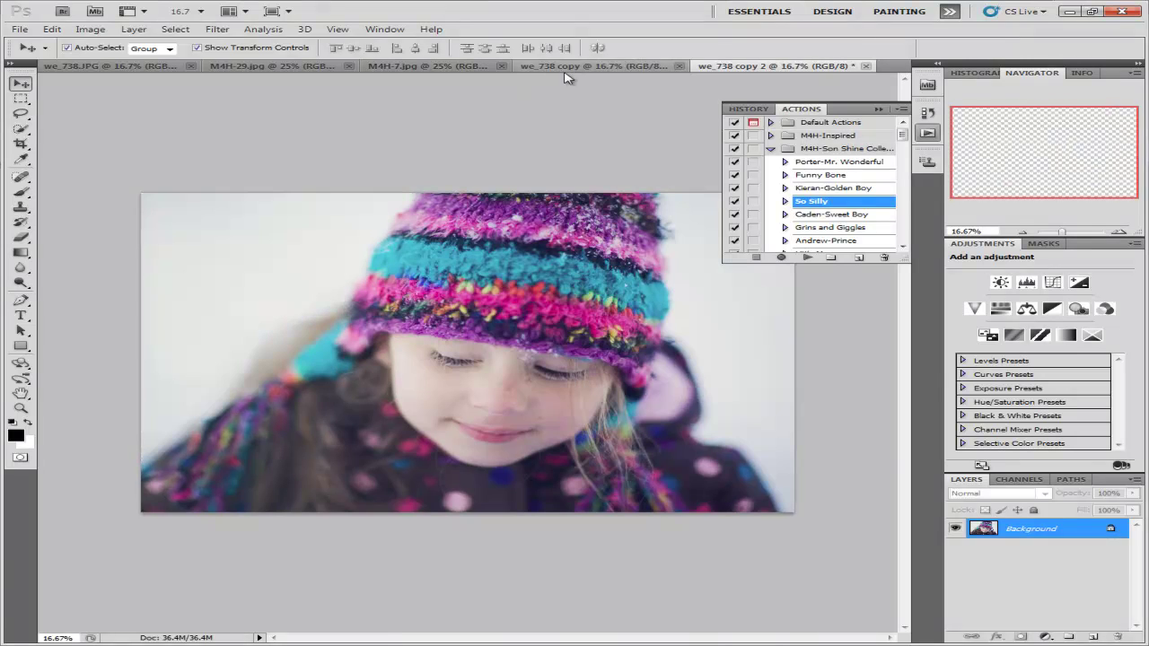
pyautogui.click(683, 66)
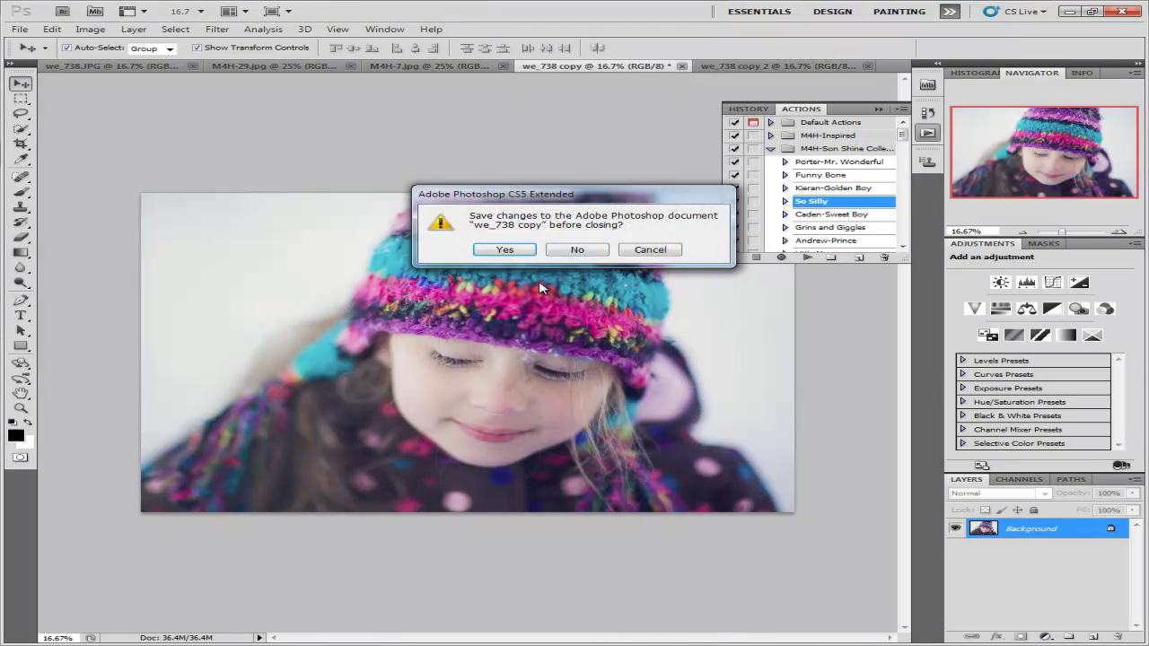
pyautogui.click(571, 251)
# Compare the M4H-7.jpg and M4H-29.jpg textures, ending on the pale M4H-29.jpg
pyautogui.click(445, 70)
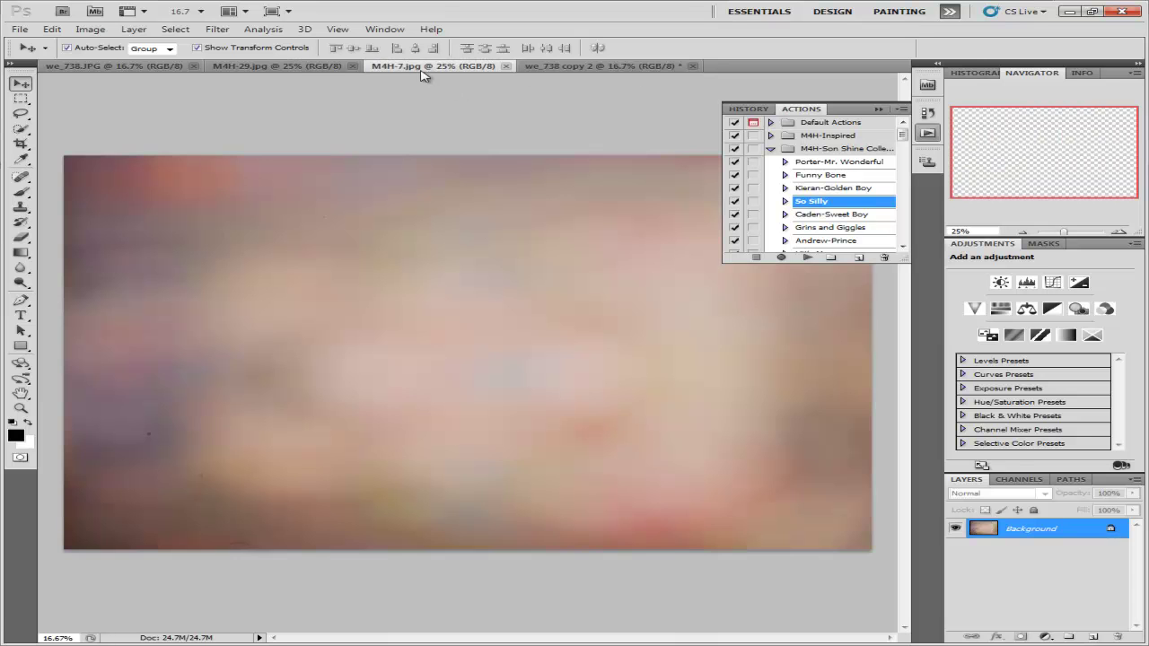
pyautogui.click(276, 68)
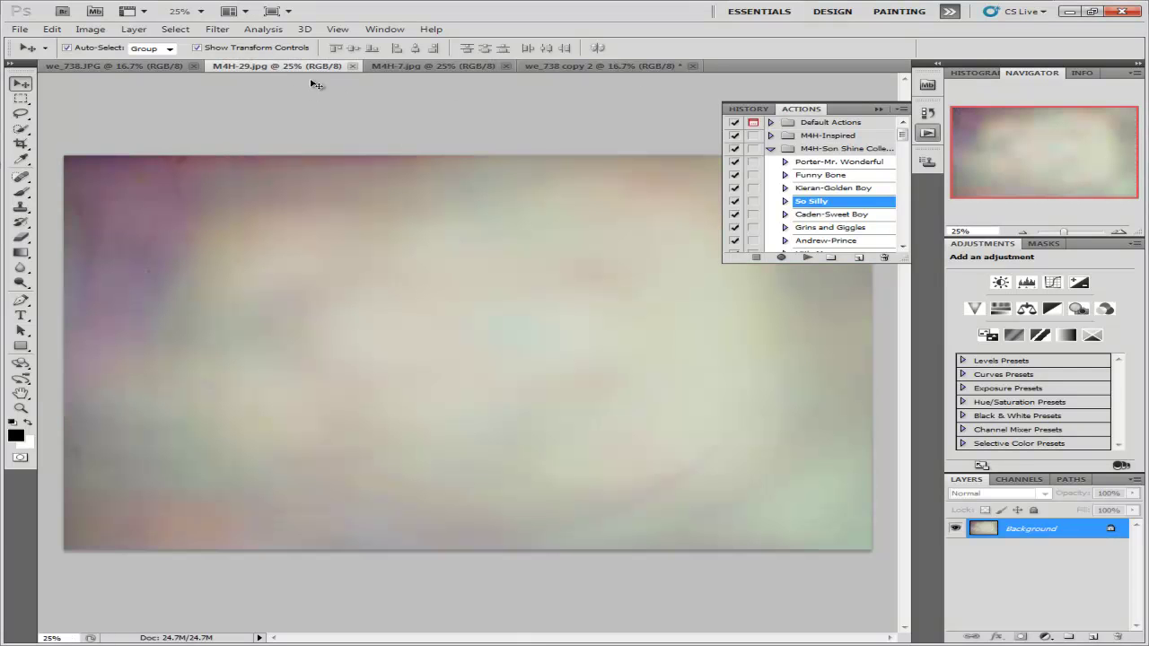
pyautogui.click(415, 71)
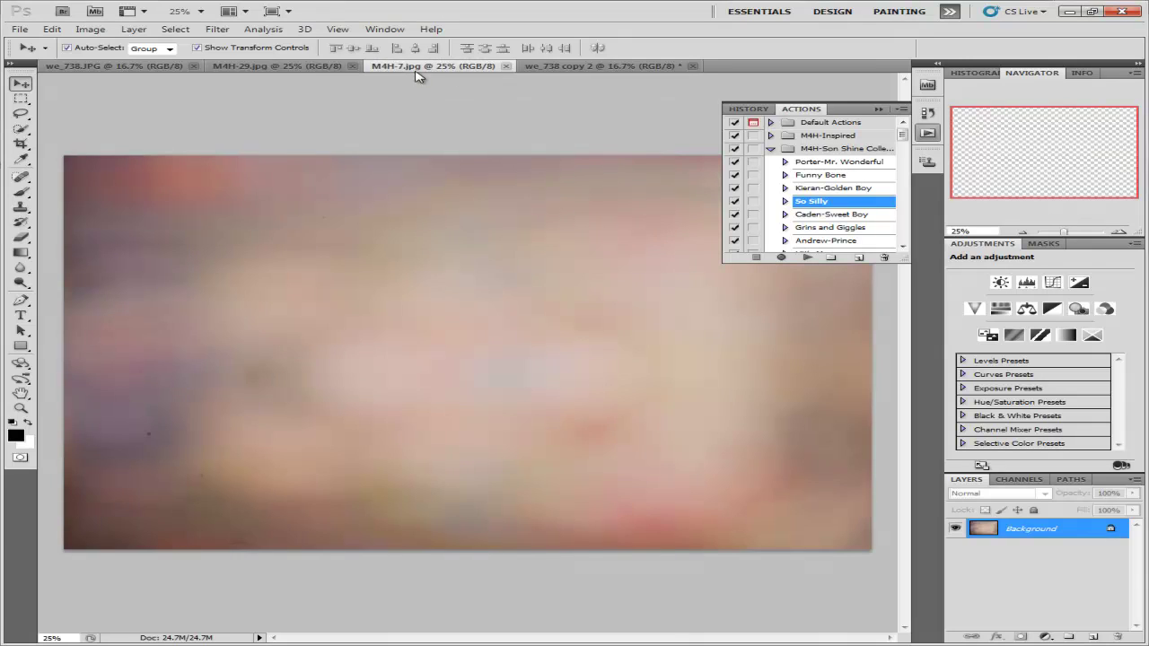
pyautogui.click(313, 70)
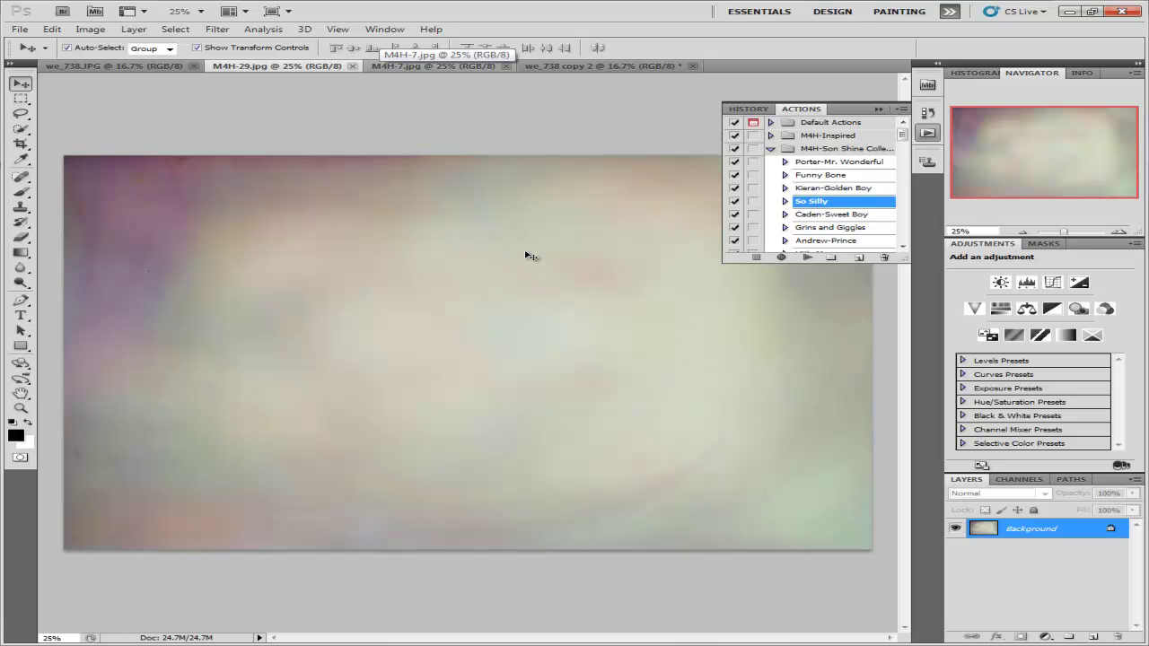
pyautogui.click(449, 65)
pyautogui.click(289, 66)
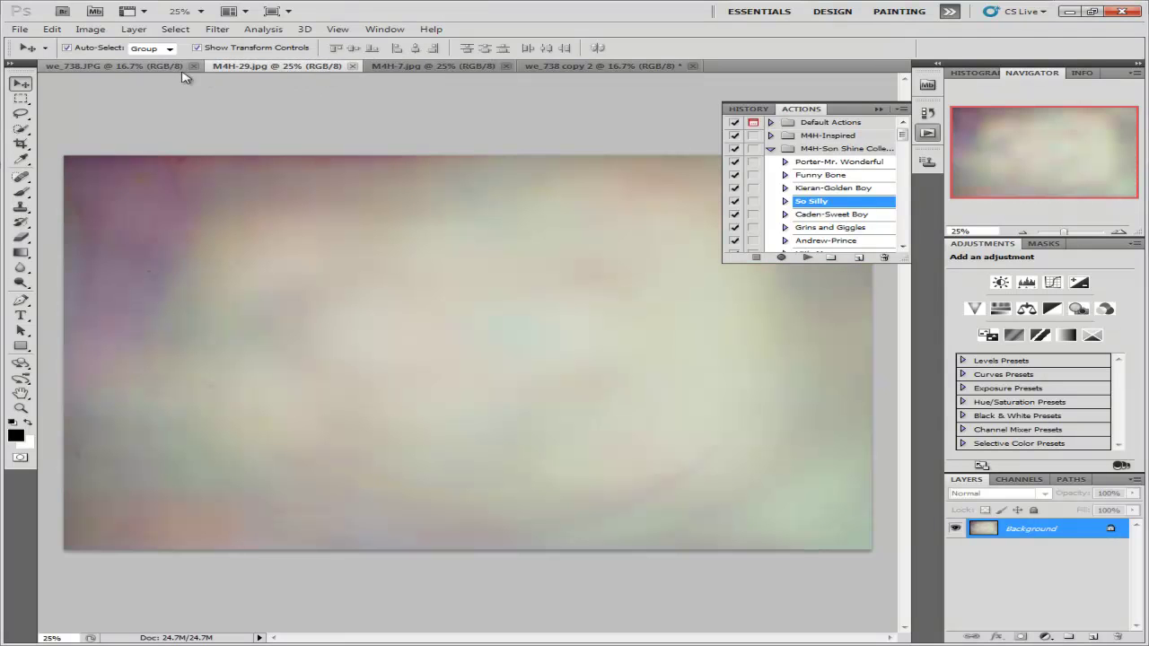
# Float the texture windows and drag M4H-29 onto the portrait as Layer 1
pyautogui.moveTo(264, 67); pyautogui.dragTo(264, 257)
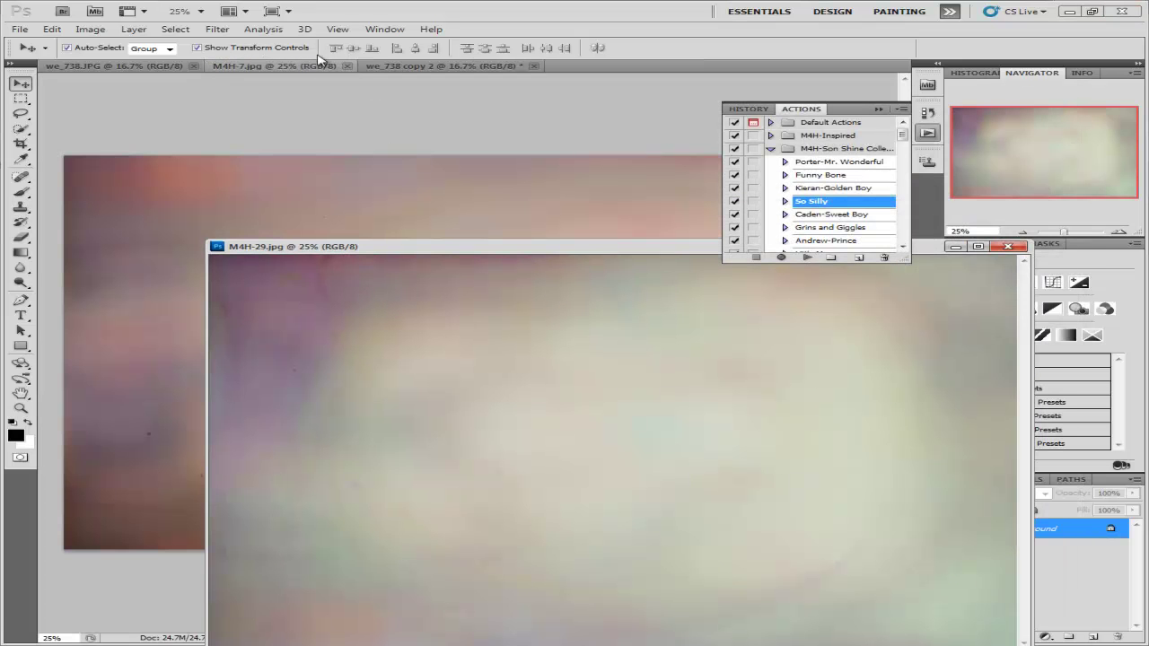
pyautogui.moveTo(292, 72); pyautogui.dragTo(353, 290)
pyautogui.click(383, 265)
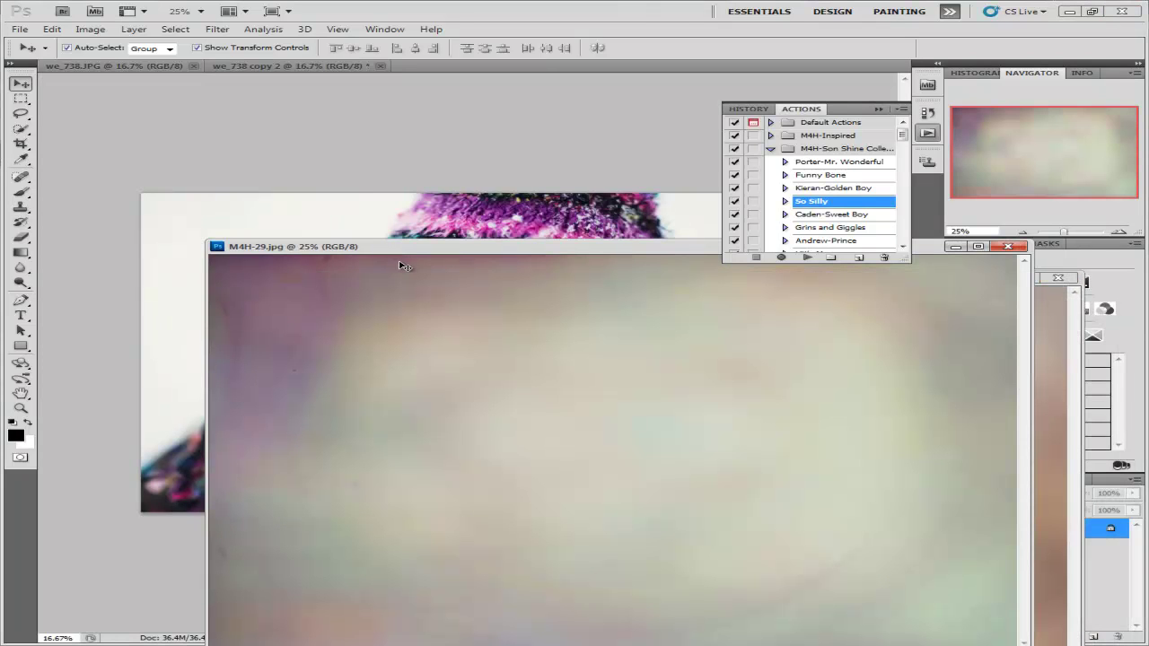
pyautogui.moveTo(392, 231); pyautogui.dragTo(410, 244)
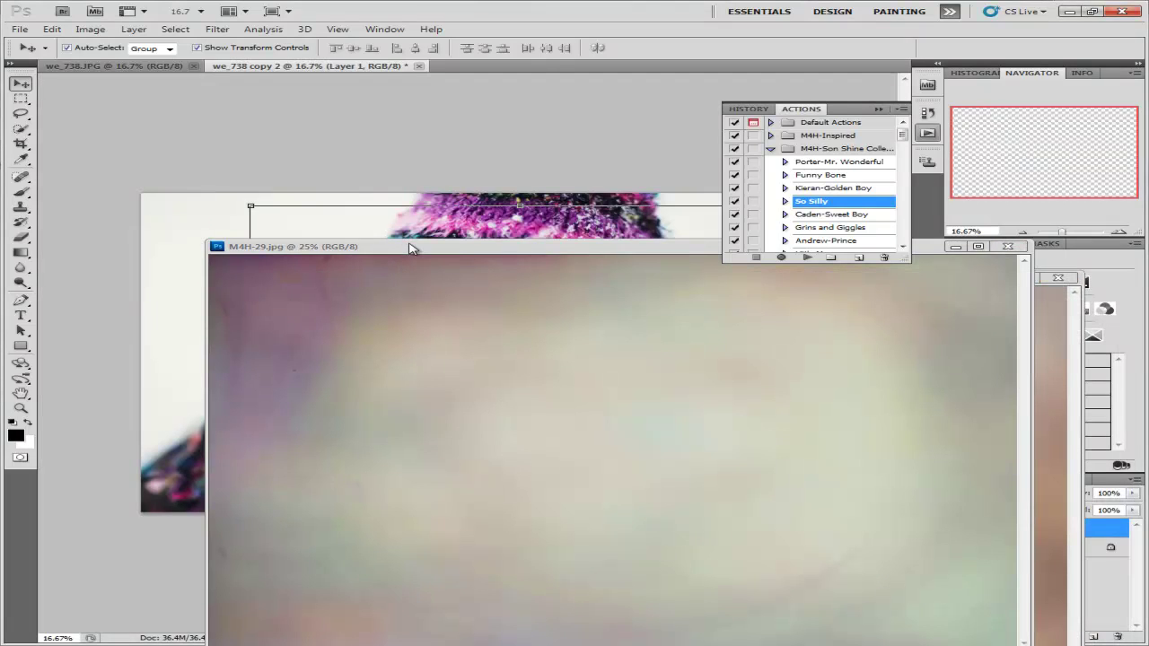
# Re-dock M4H-7.jpg, minimize M4H-29, and return to the we_738 copy 2 portrait
pyautogui.click(1050, 328)
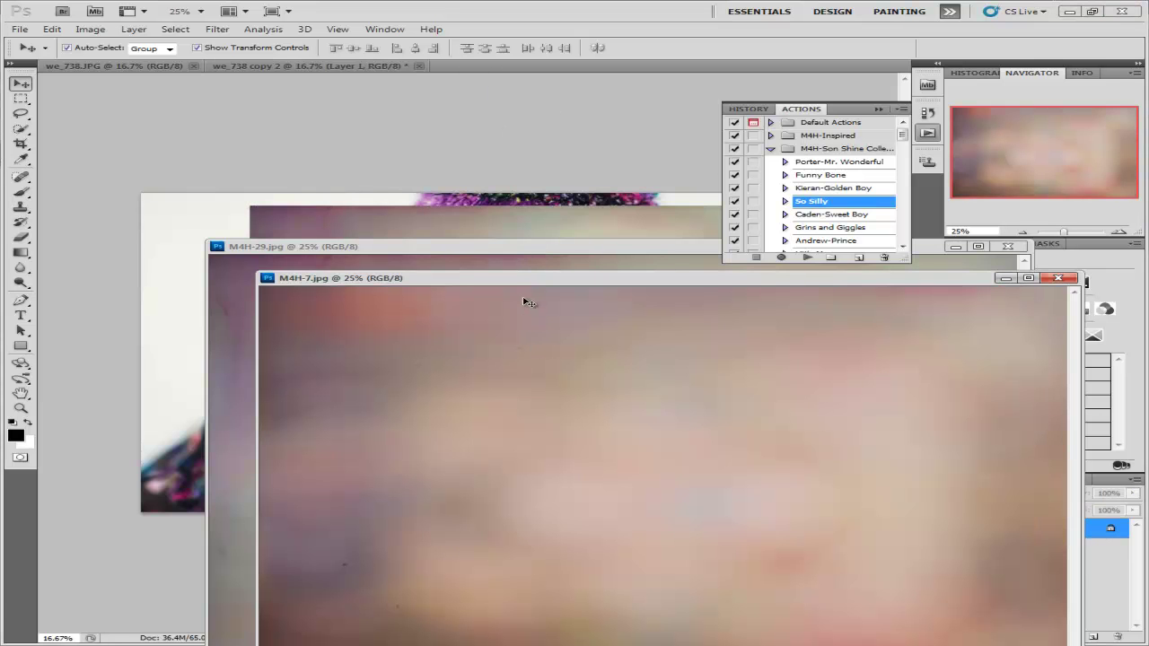
pyautogui.moveTo(513, 283); pyautogui.dragTo(485, 81)
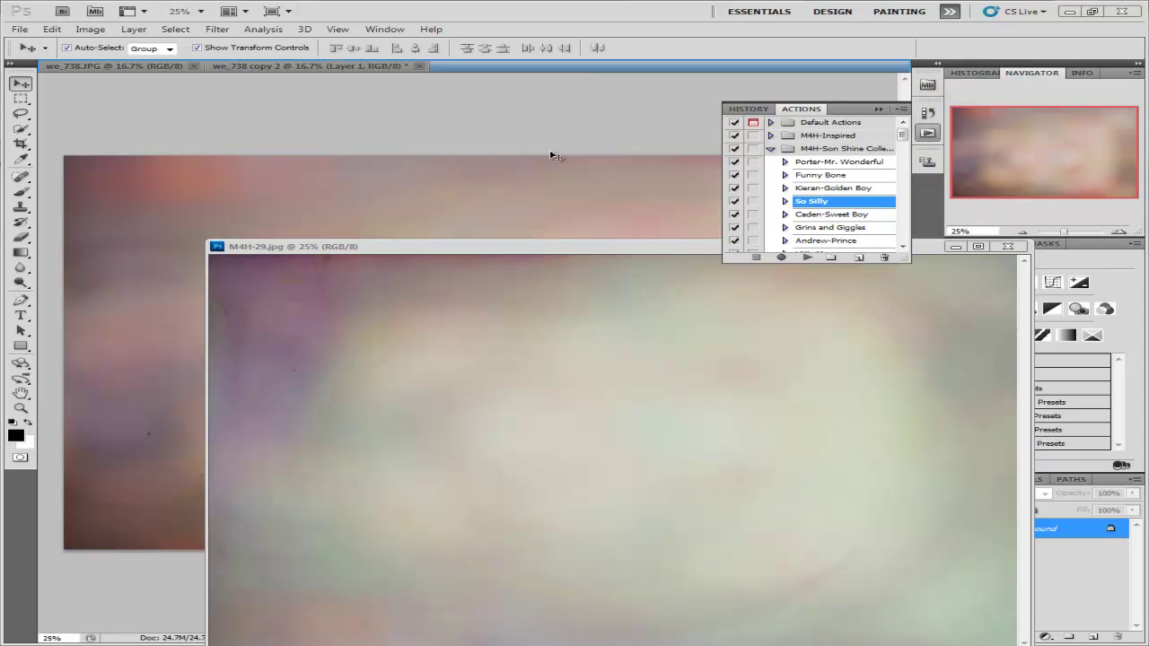
pyautogui.click(957, 248)
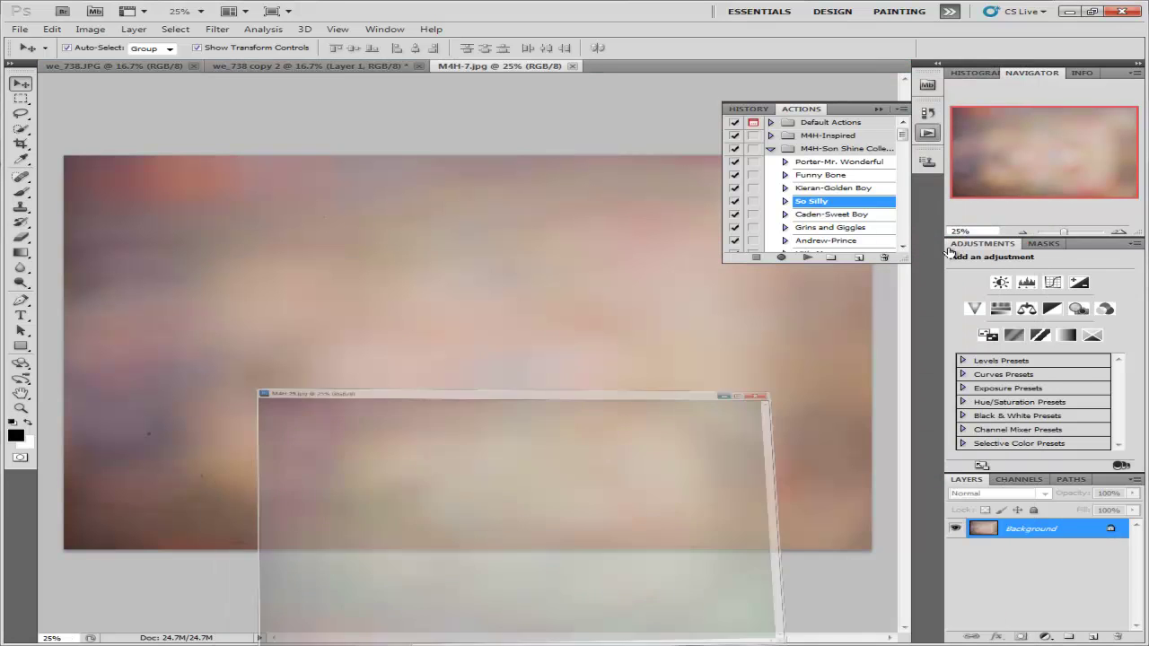
pyautogui.click(350, 71)
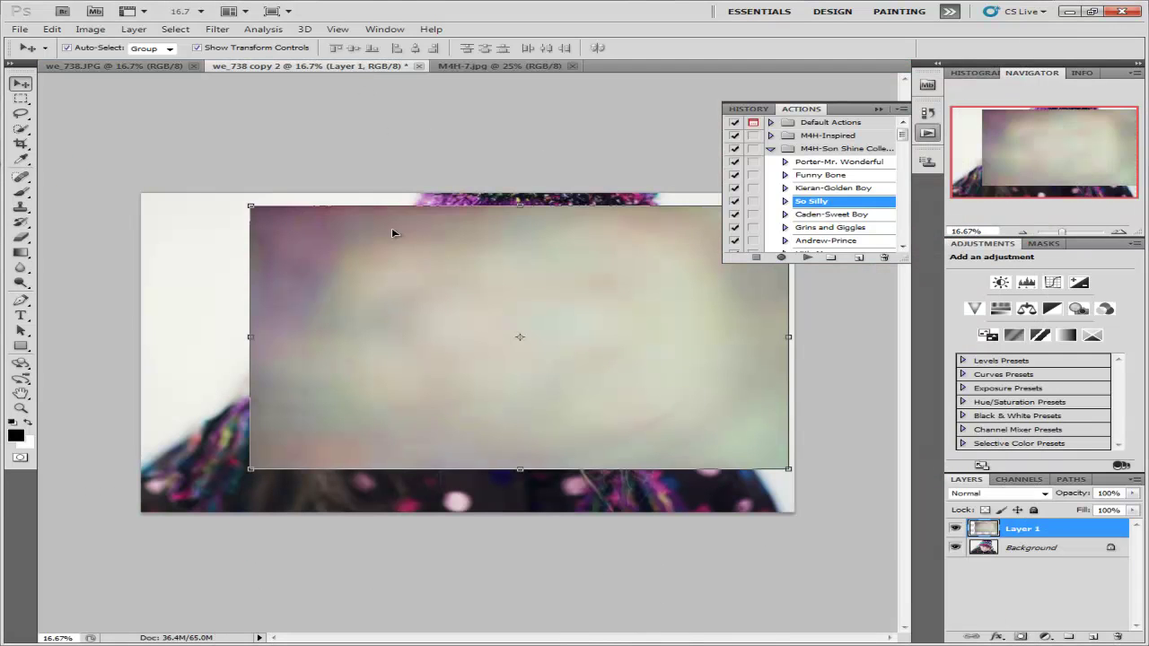
# Move Layer 1 to the top-left and scale it proportionally to 122.55% to cover the canvas
pyautogui.moveTo(318, 257); pyautogui.dragTo(227, 243)
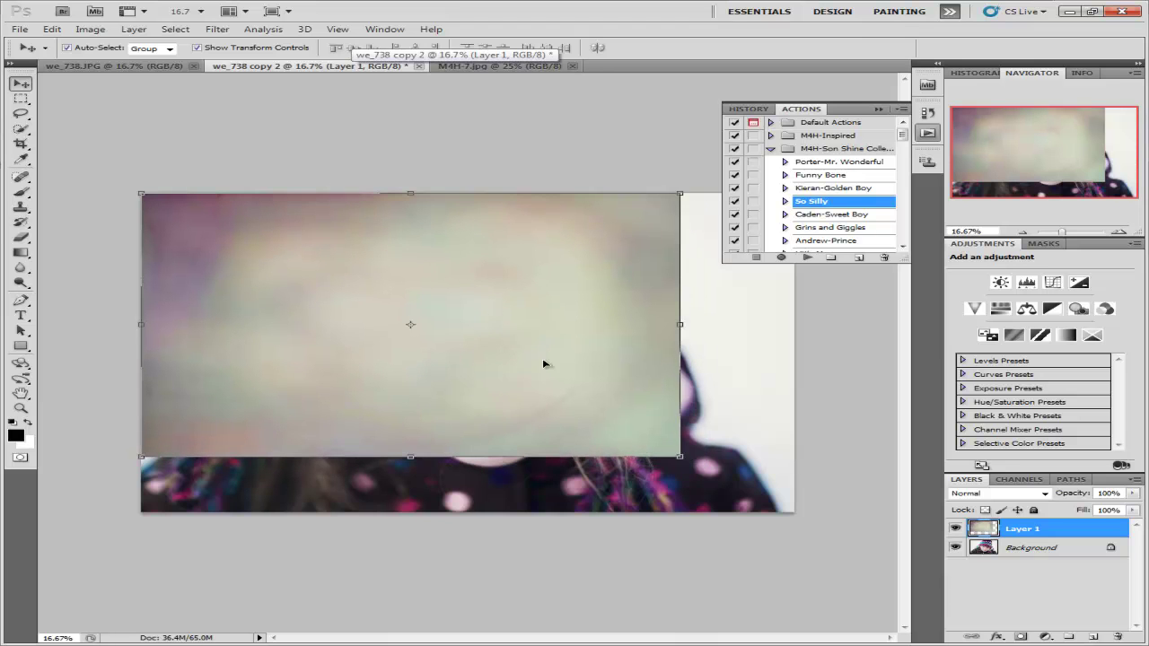
pyautogui.click(678, 457)
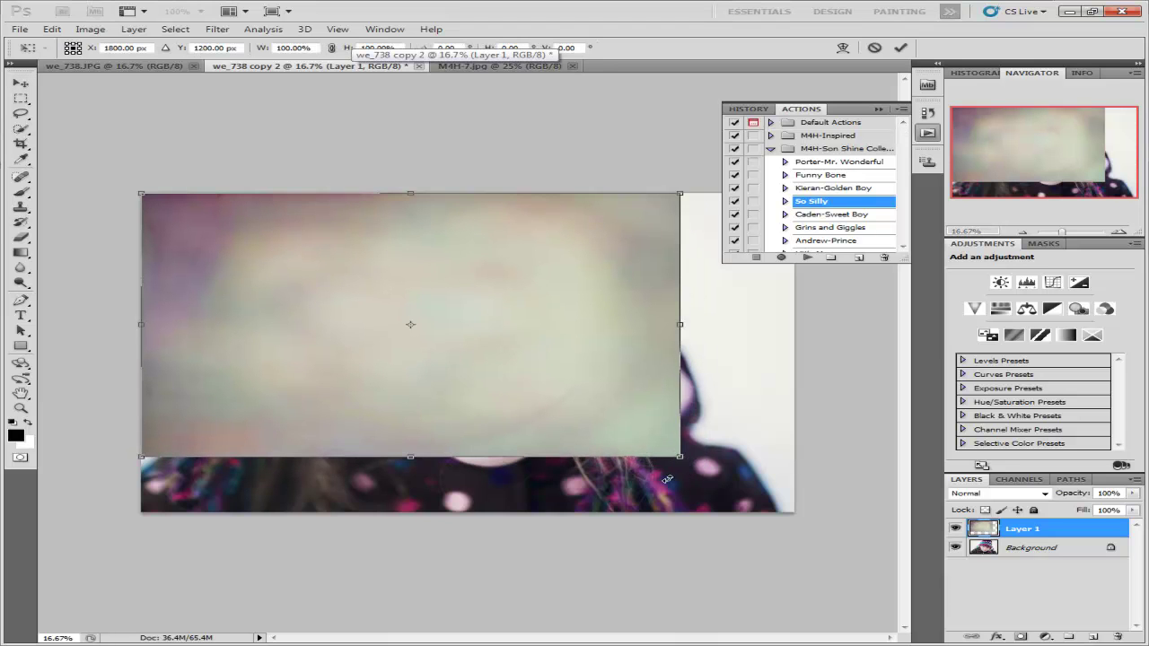
pyautogui.click(333, 49)
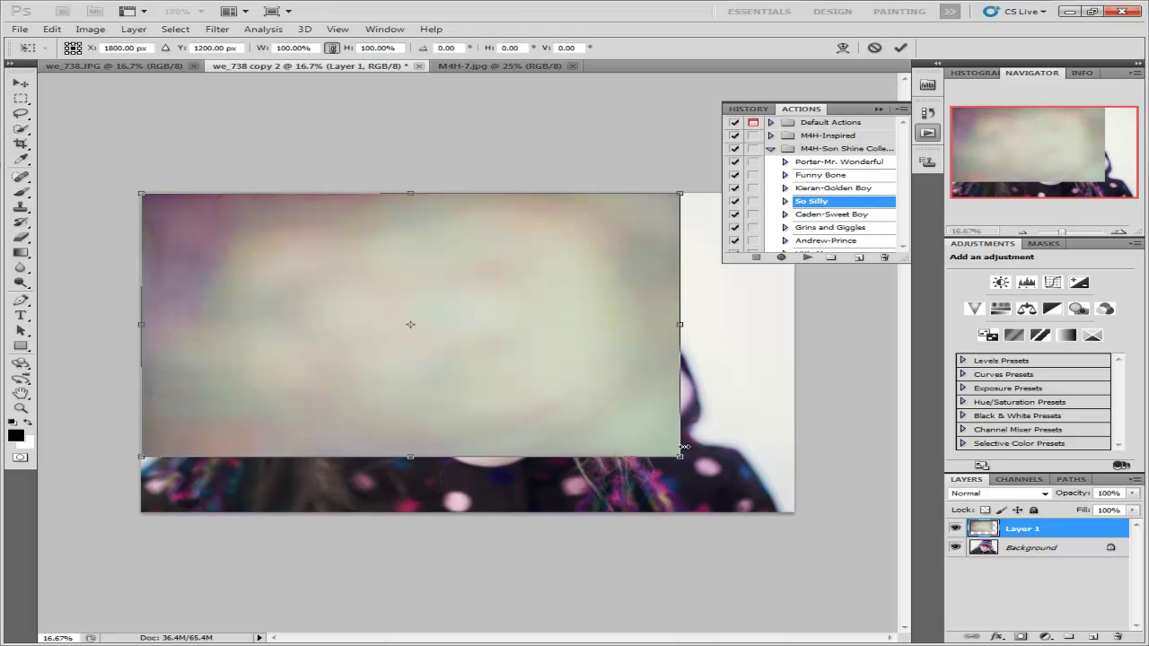
pyautogui.moveTo(685, 448); pyautogui.dragTo(802, 523)
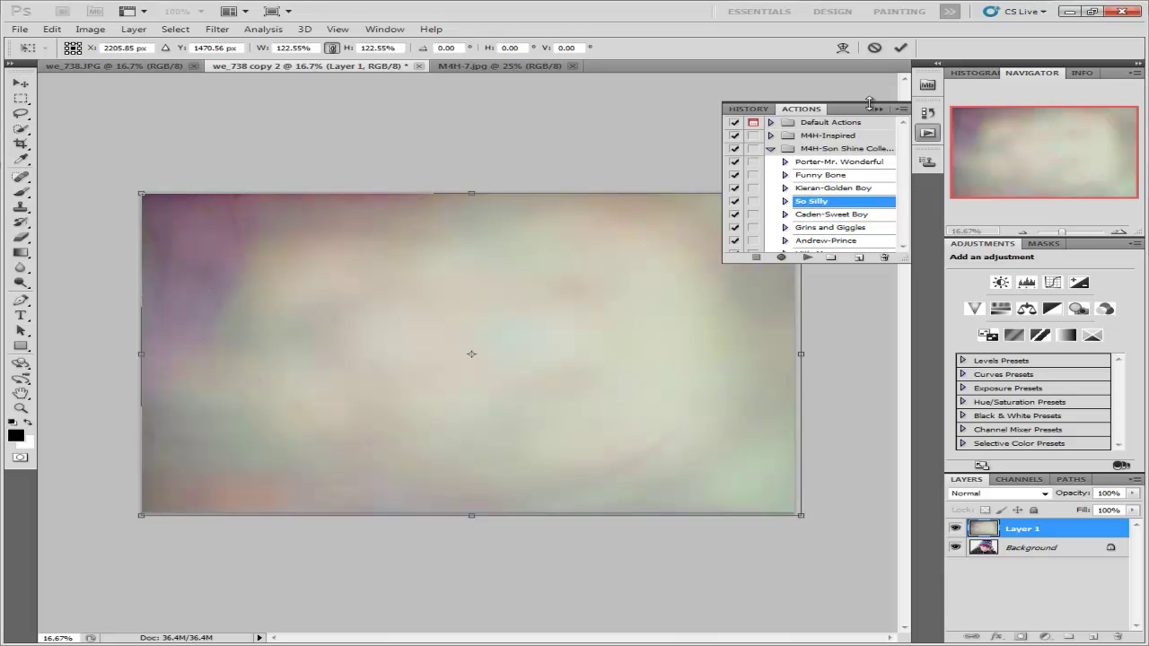
pyautogui.click(900, 47)
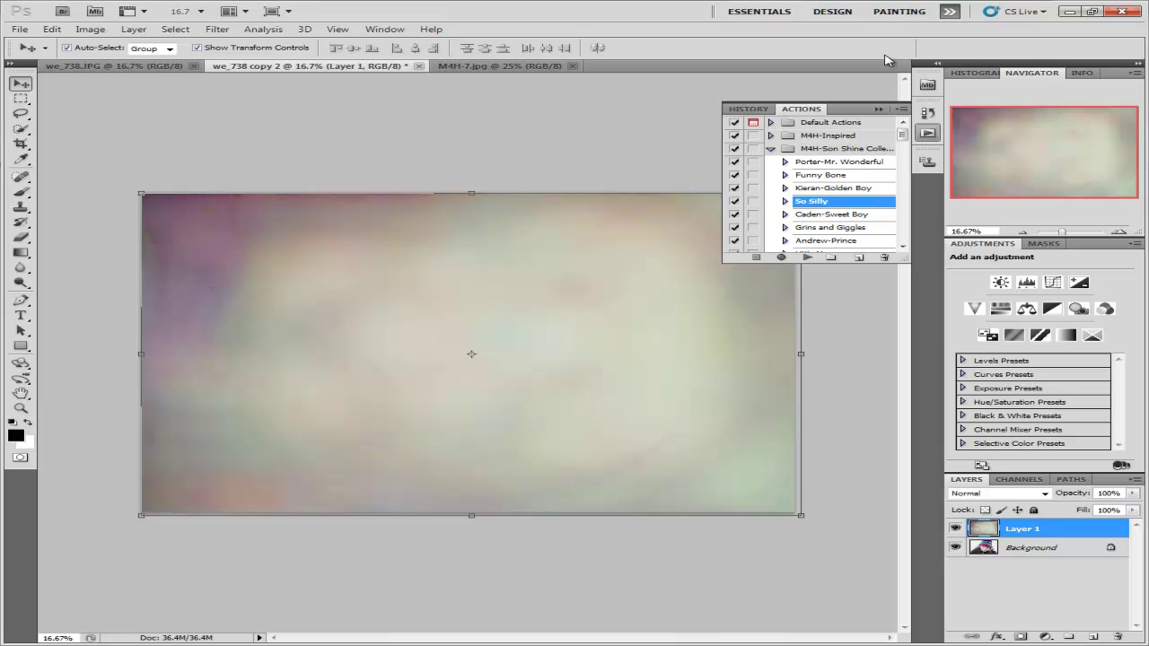
# Set Layer 1 to Multiply blend mode at 65% opacity
pyautogui.click(984, 494)
pyautogui.click(970, 209)
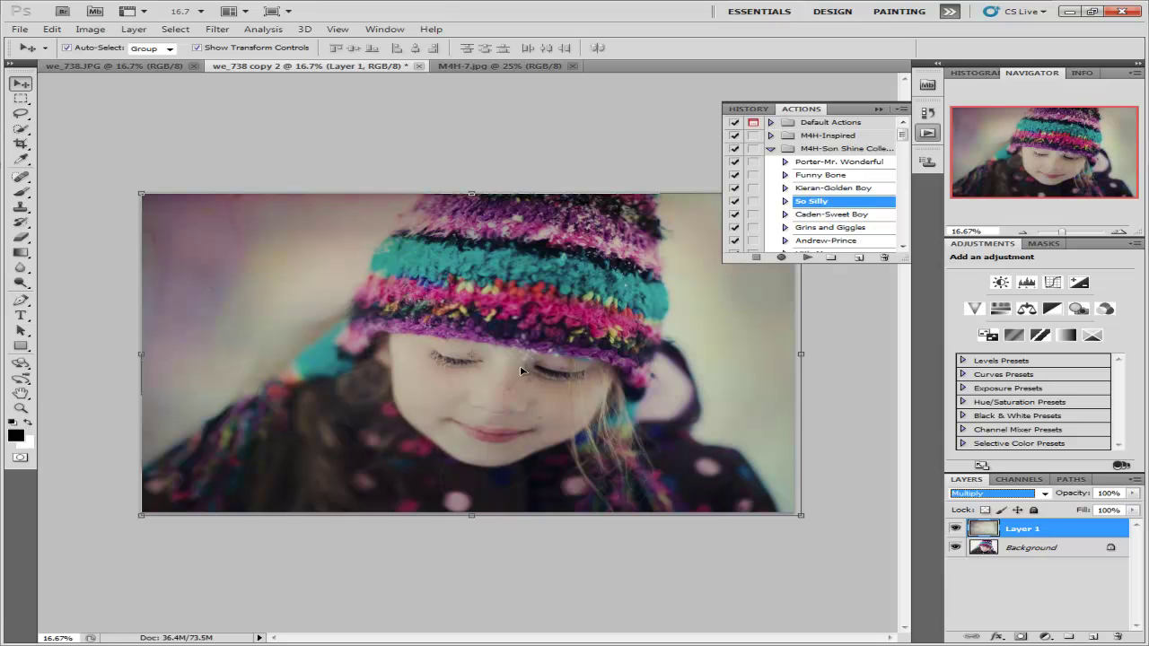
pyautogui.click(1133, 493)
pyautogui.moveTo(1135, 507); pyautogui.dragTo(1102, 509)
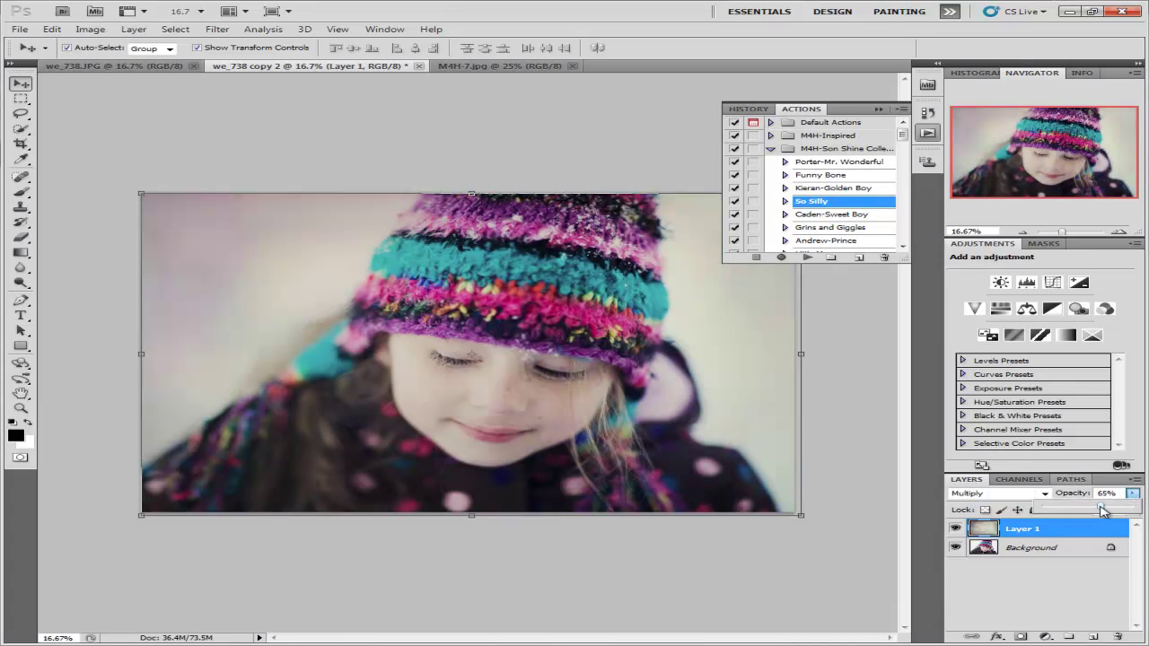
# Add a layer mask to Layer 1 and brush the texture off the girl's face
pyautogui.click(1020, 637)
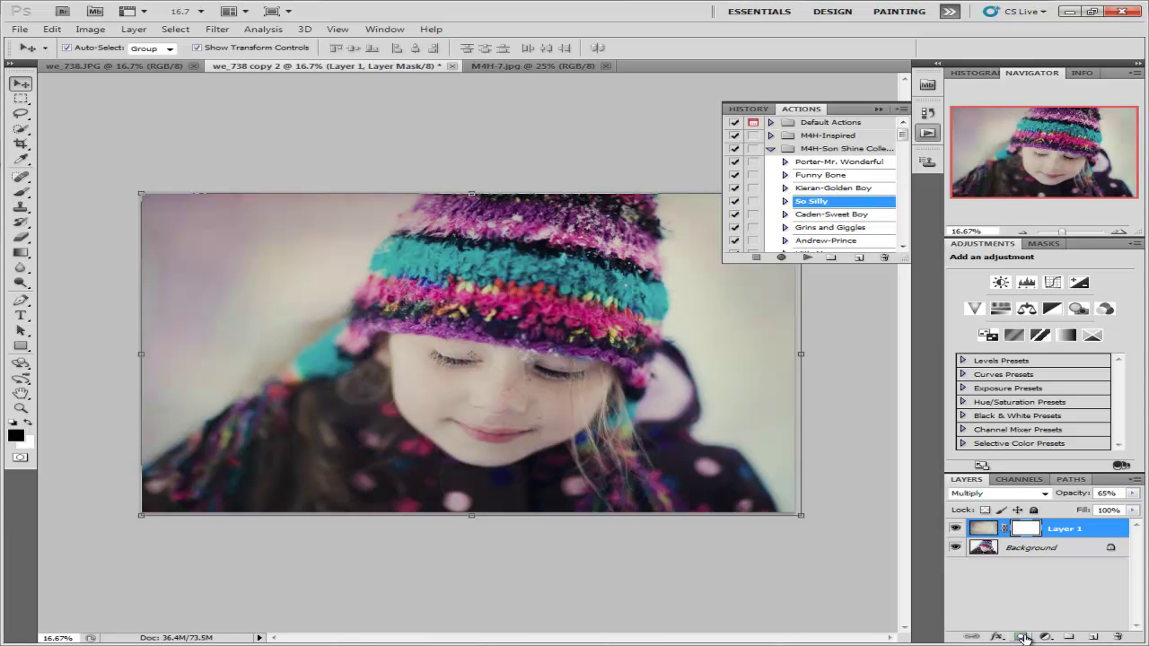
pyautogui.click(21, 191)
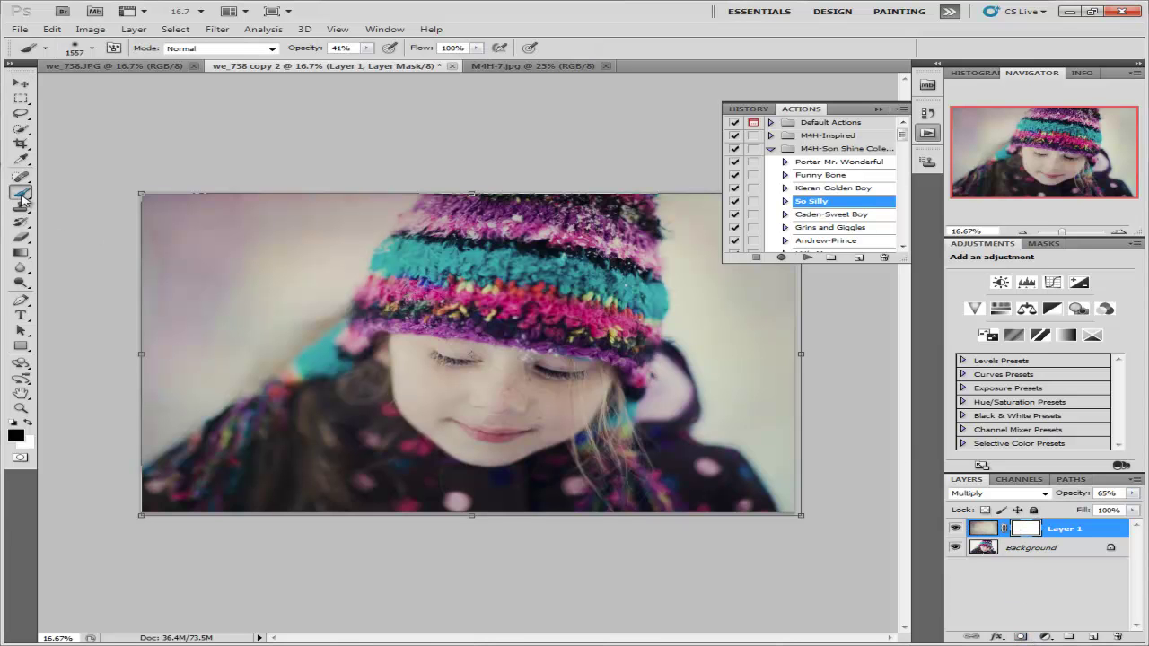
pyautogui.moveTo(483, 401)
pyautogui.mouseDown()
pyautogui.moveTo(514, 405)
pyautogui.moveTo(535, 369)
pyautogui.moveTo(451, 361)
pyautogui.moveTo(433, 387)
pyautogui.moveTo(531, 412)
pyautogui.moveTo(557, 372)
pyautogui.moveTo(488, 401)
pyautogui.moveTo(460, 386)
pyautogui.moveTo(513, 360)
pyautogui.moveTo(582, 362)
pyautogui.moveTo(548, 421)
pyautogui.moveTo(551, 410)
pyautogui.moveTo(493, 414)
pyautogui.moveTo(448, 324)
pyautogui.moveTo(483, 314)
pyautogui.moveTo(579, 342)
pyautogui.moveTo(600, 428)
pyautogui.moveTo(748, 412)
pyautogui.mouseUp()
# Duplicate Layer 1 and set the copy to Soft Light at about 53% opacity
pyautogui.moveTo(988, 532); pyautogui.dragTo(1097, 637)
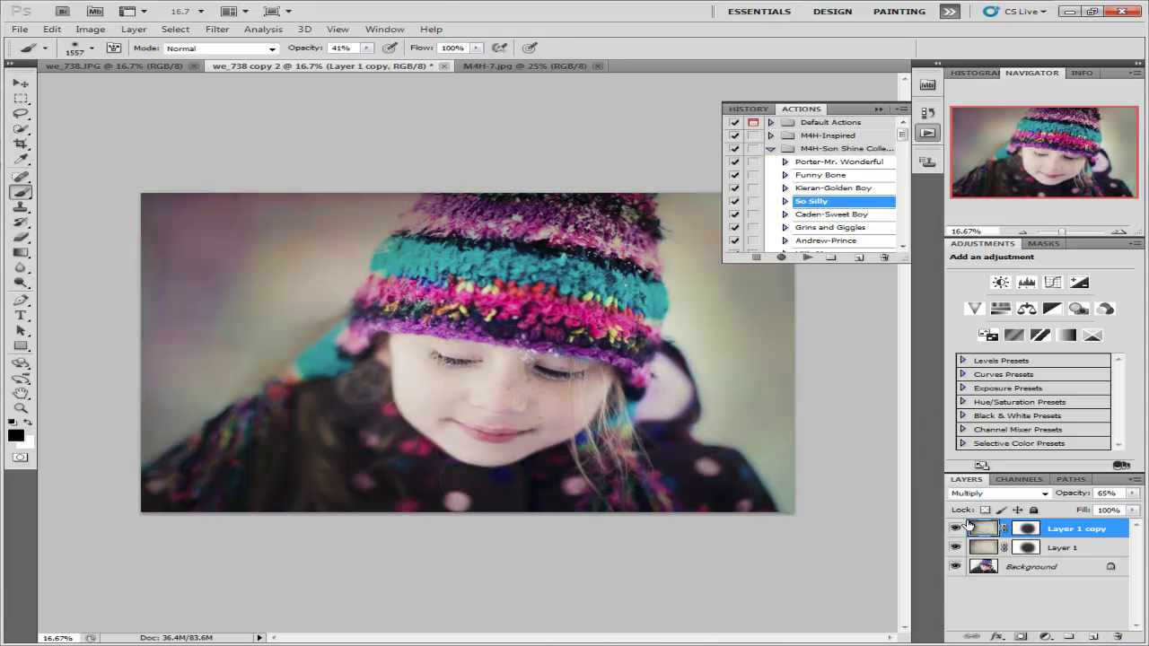
pyautogui.click(997, 494)
pyautogui.click(969, 324)
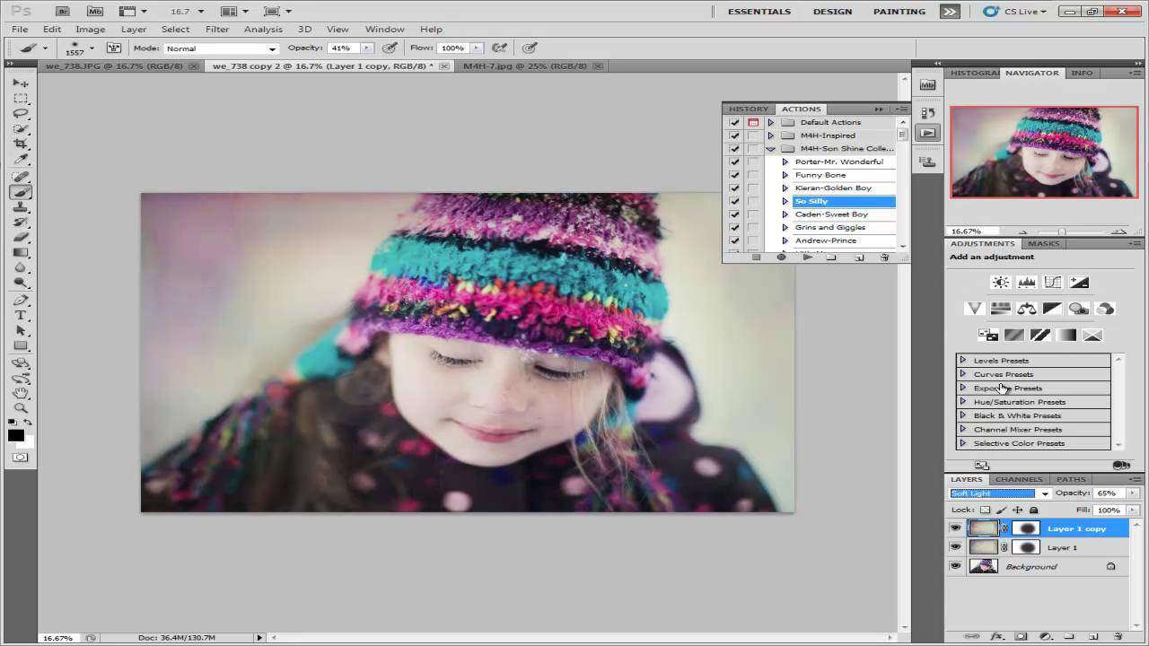
pyautogui.click(1132, 493)
pyautogui.moveTo(1101, 506); pyautogui.dragTo(1071, 514)
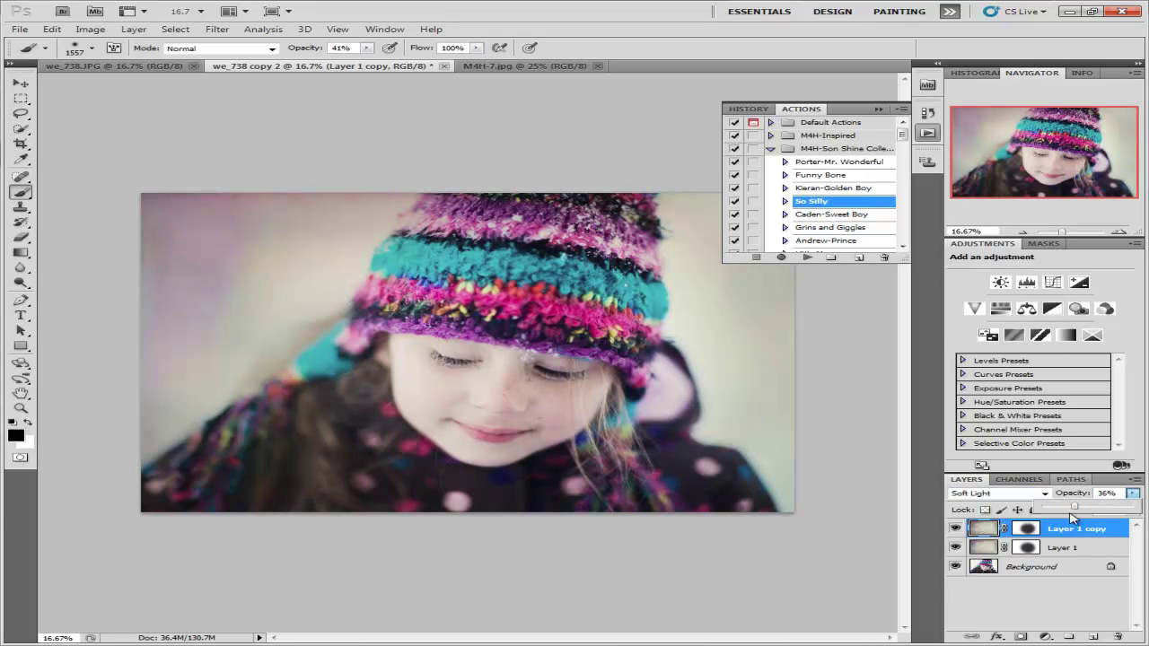
pyautogui.click(955, 530)
pyautogui.click(954, 530)
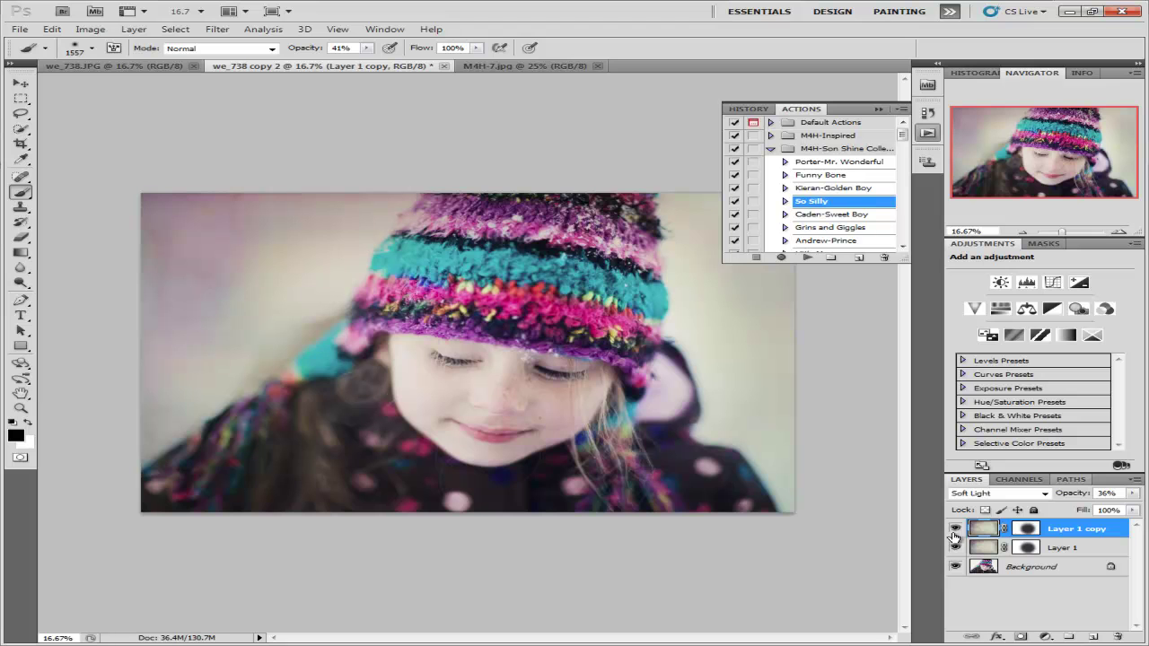
pyautogui.click(1132, 493)
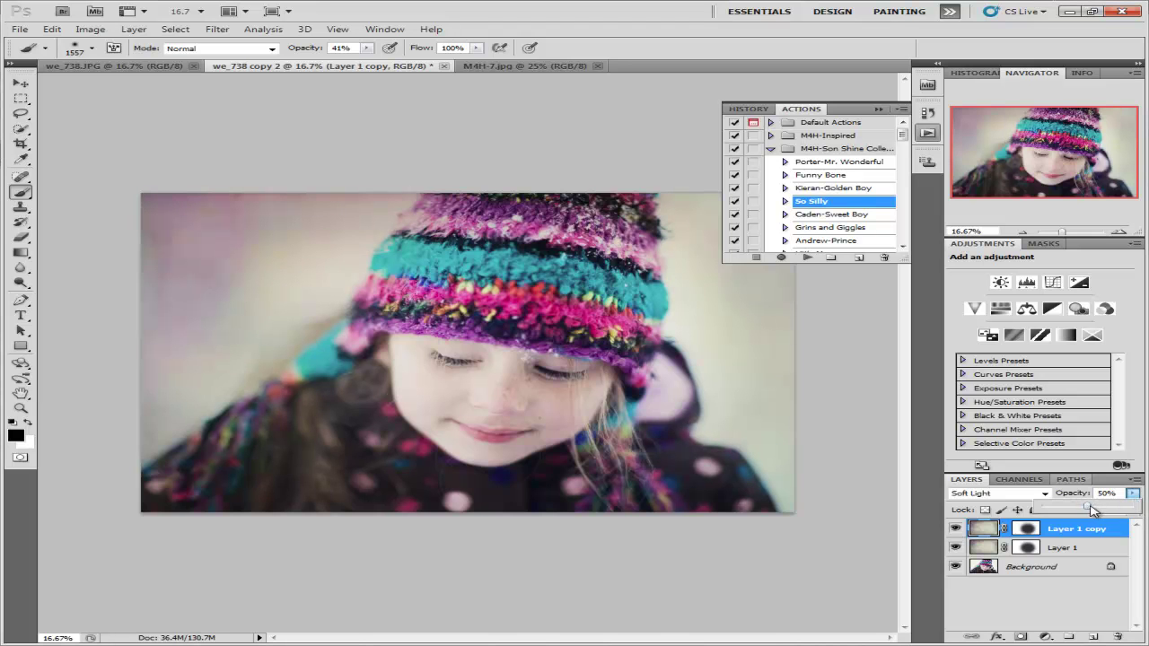
# Flatten the portrait and float the blurred M4H-7 texture in its own window
pyautogui.click(134, 29)
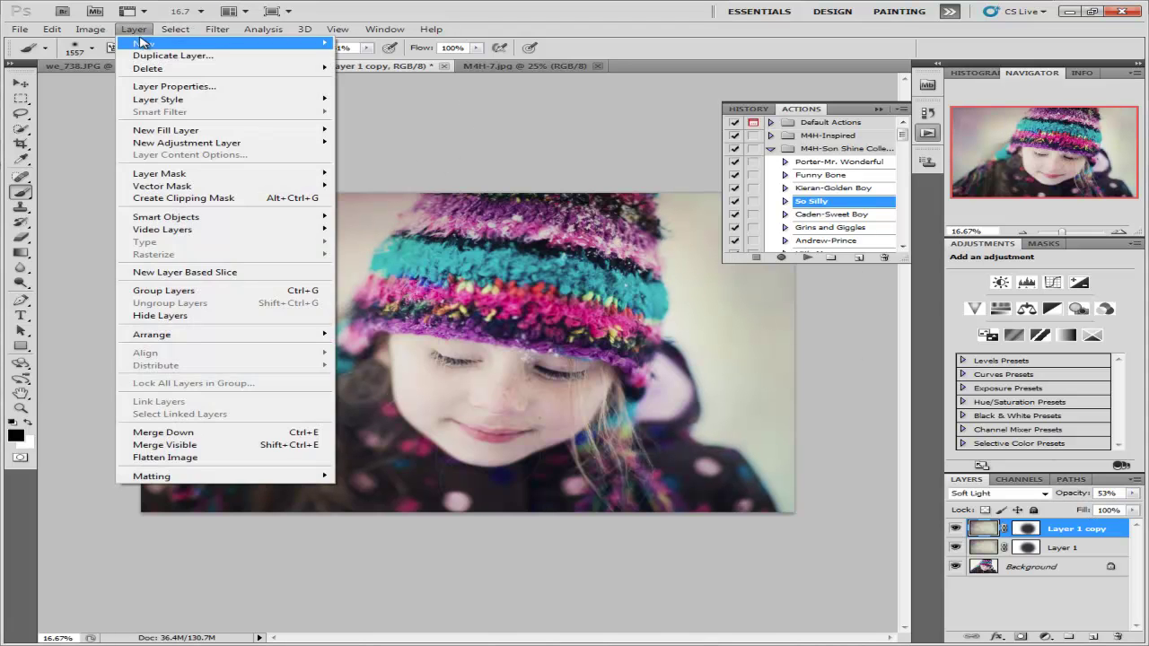
pyautogui.click(179, 458)
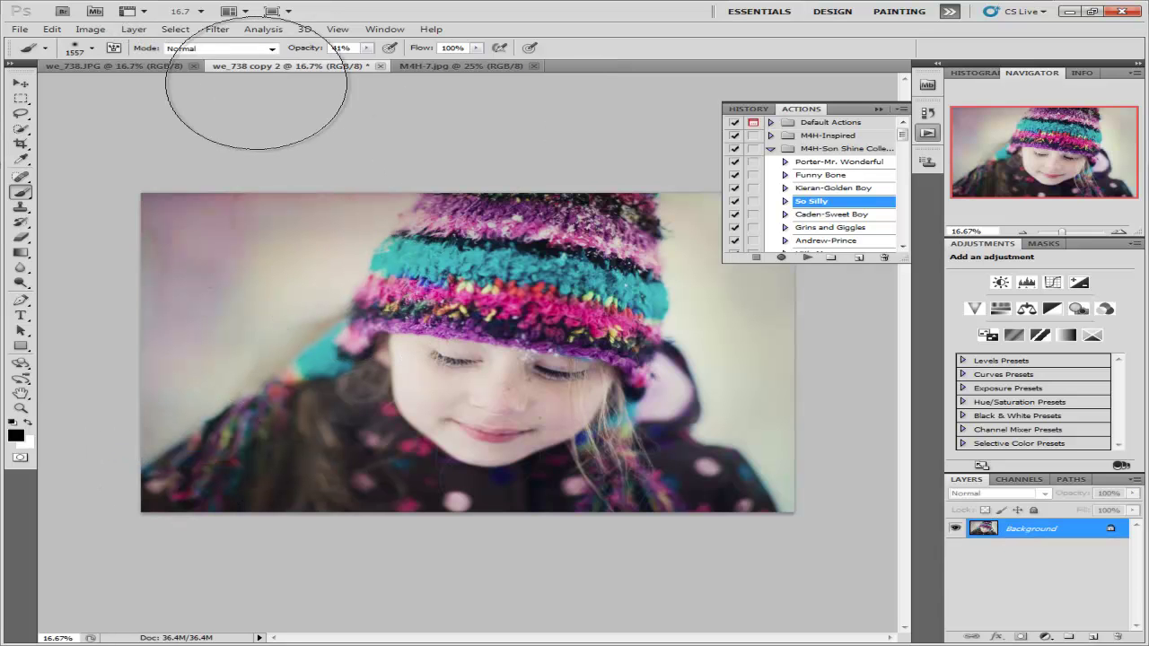
pyautogui.click(422, 72)
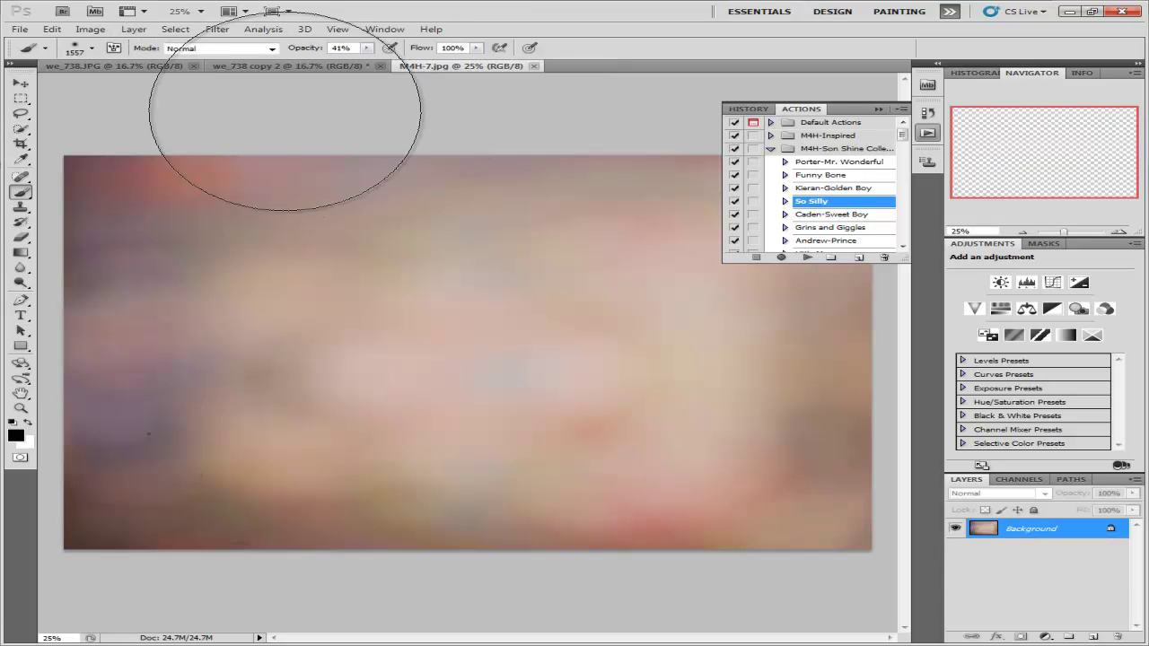
pyautogui.click(19, 83)
pyautogui.moveTo(440, 69); pyautogui.dragTo(310, 235)
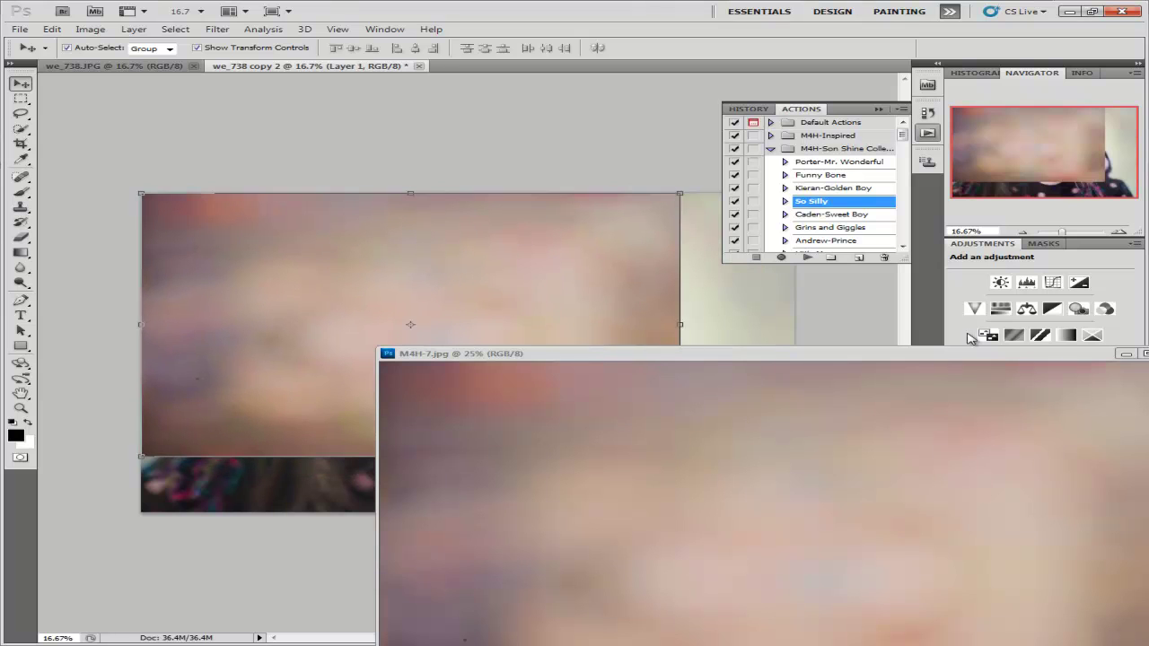
# Place M4H-7 onto the portrait as Layer 1 and scale it to 123.75% to fill the canvas
pyautogui.click(778, 427)
pyautogui.hotkey('ctrl', 't')
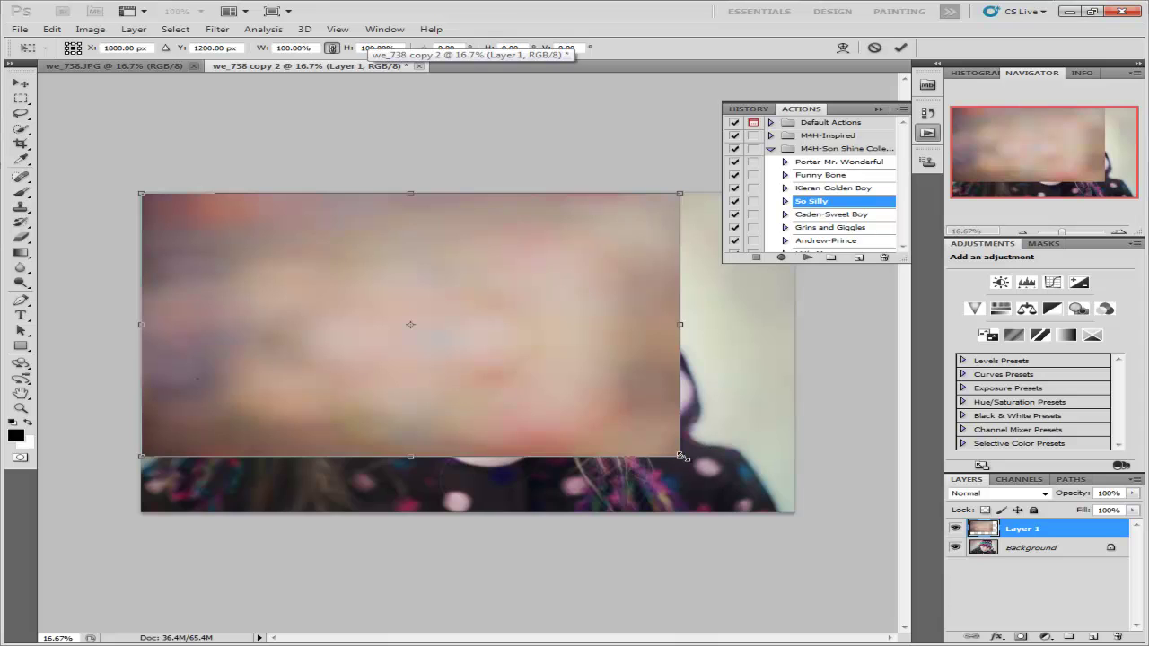
pyautogui.moveTo(681, 458); pyautogui.dragTo(816, 527)
# Commit the texture resize and blend Layer 1 in Soft Light at 73% opacity
pyautogui.click(900, 47)
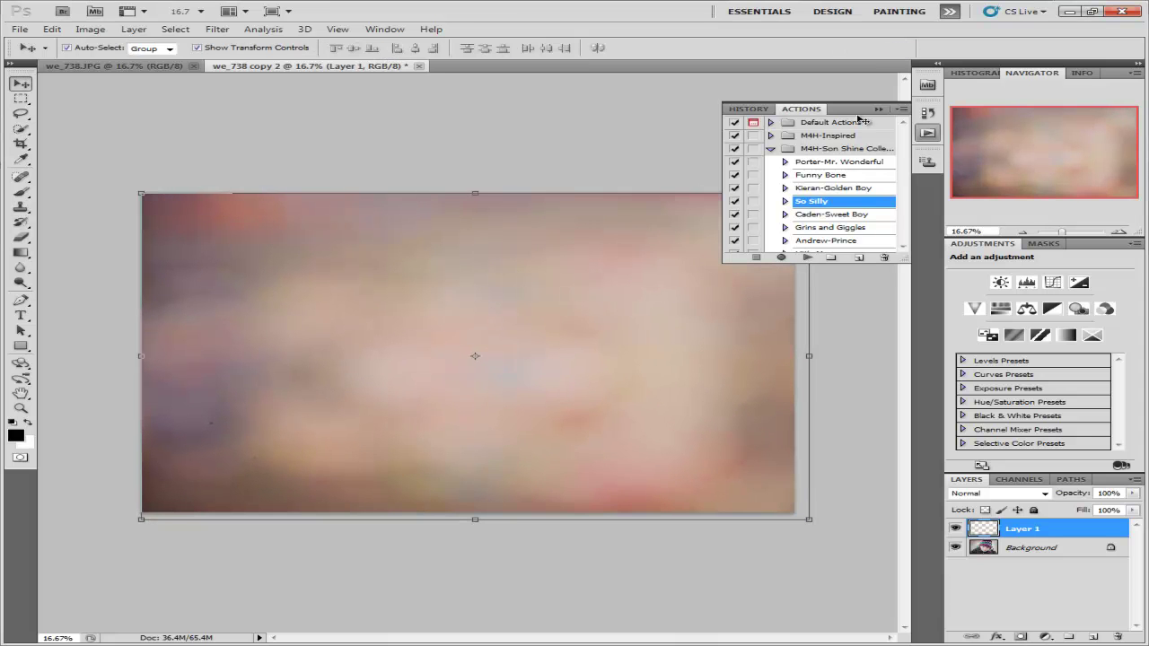
pyautogui.click(957, 495)
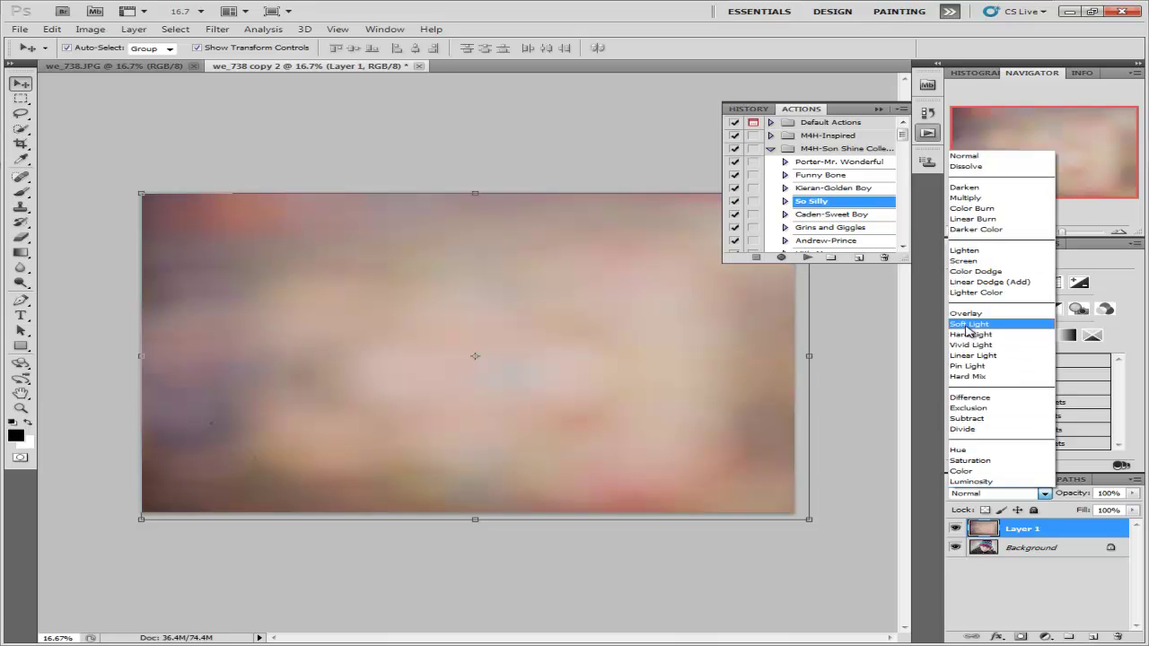
pyautogui.click(969, 337)
pyautogui.click(1133, 493)
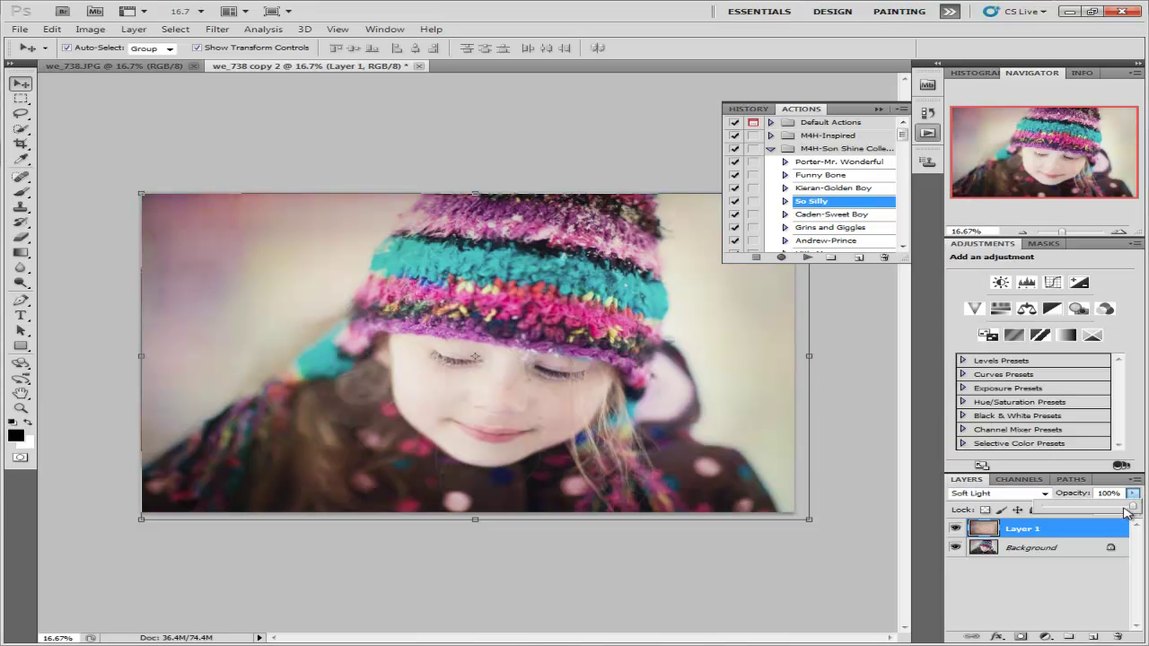
pyautogui.moveTo(1132, 503); pyautogui.dragTo(1112, 514)
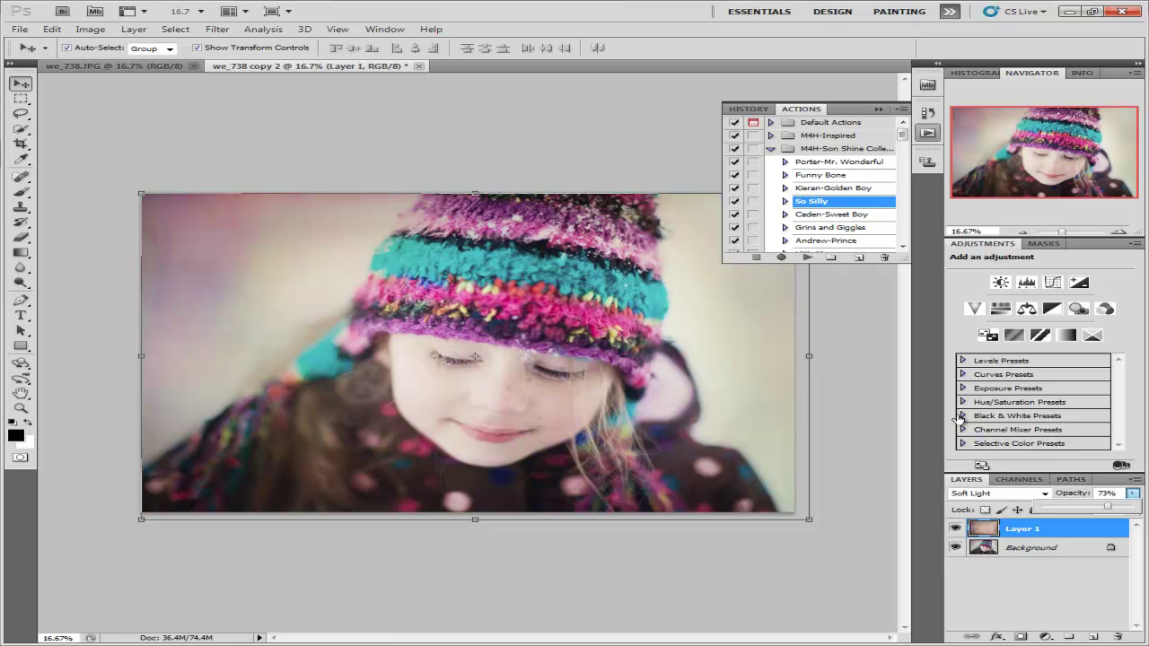
# Add a layer mask to Layer 1 and brush black over the girl's face
pyautogui.click(1021, 636)
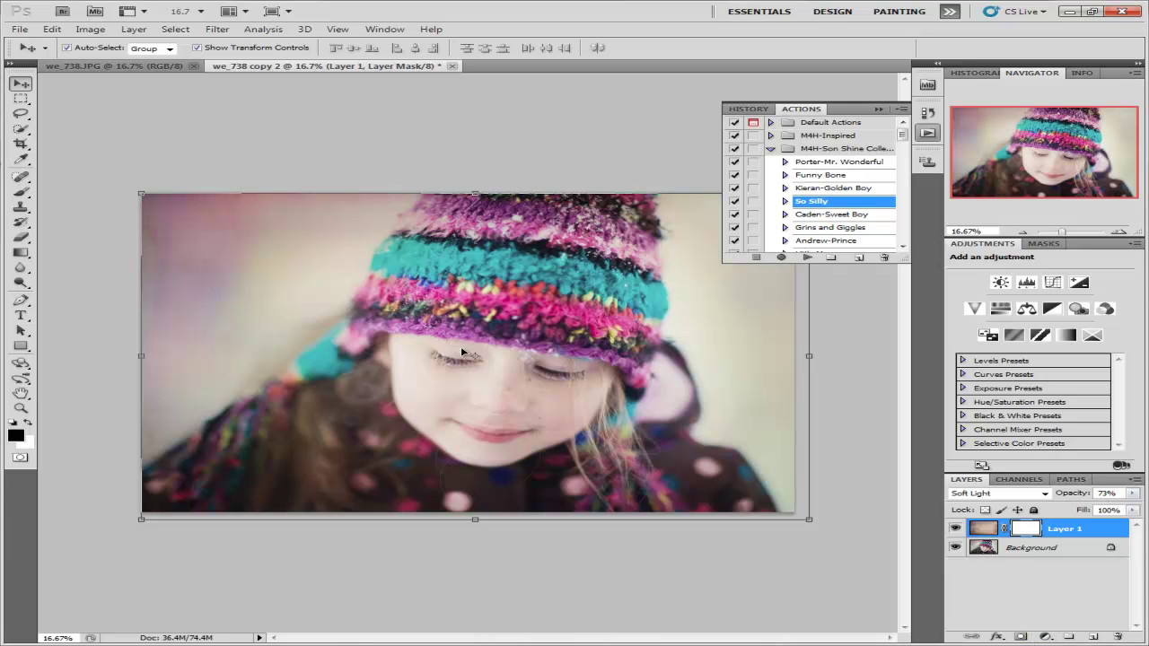
pyautogui.click(20, 191)
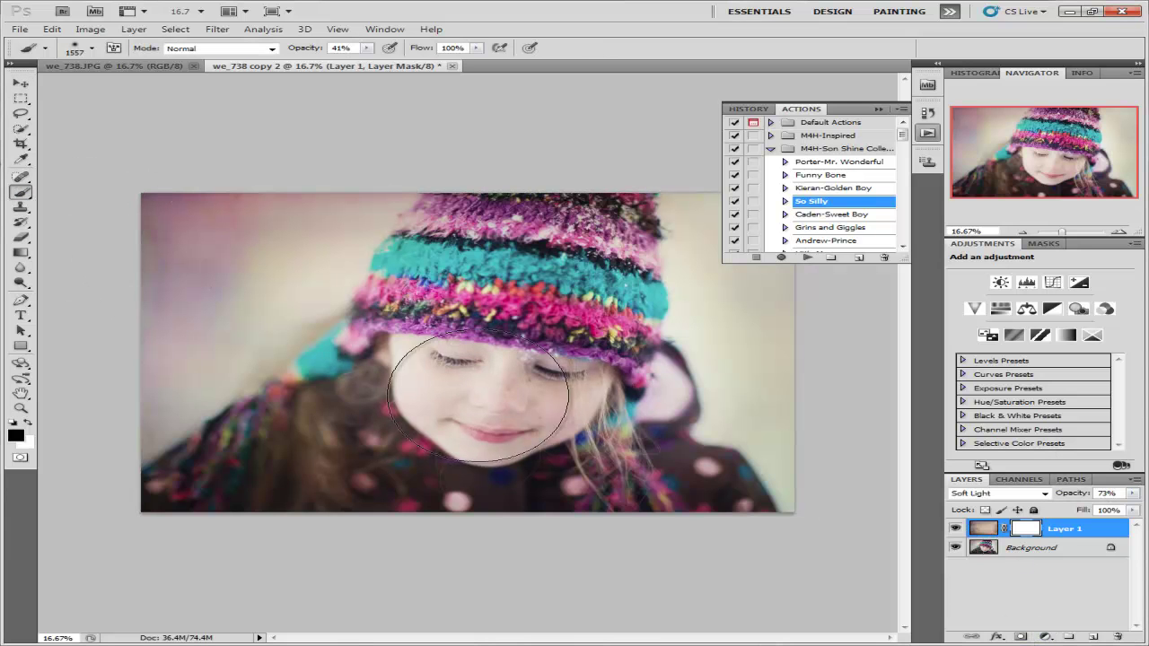
pyautogui.moveTo(479, 398)
pyautogui.mouseDown()
pyautogui.moveTo(575, 377)
pyautogui.moveTo(431, 386)
pyautogui.moveTo(467, 402)
pyautogui.moveTo(590, 398)
pyautogui.mouseUp()
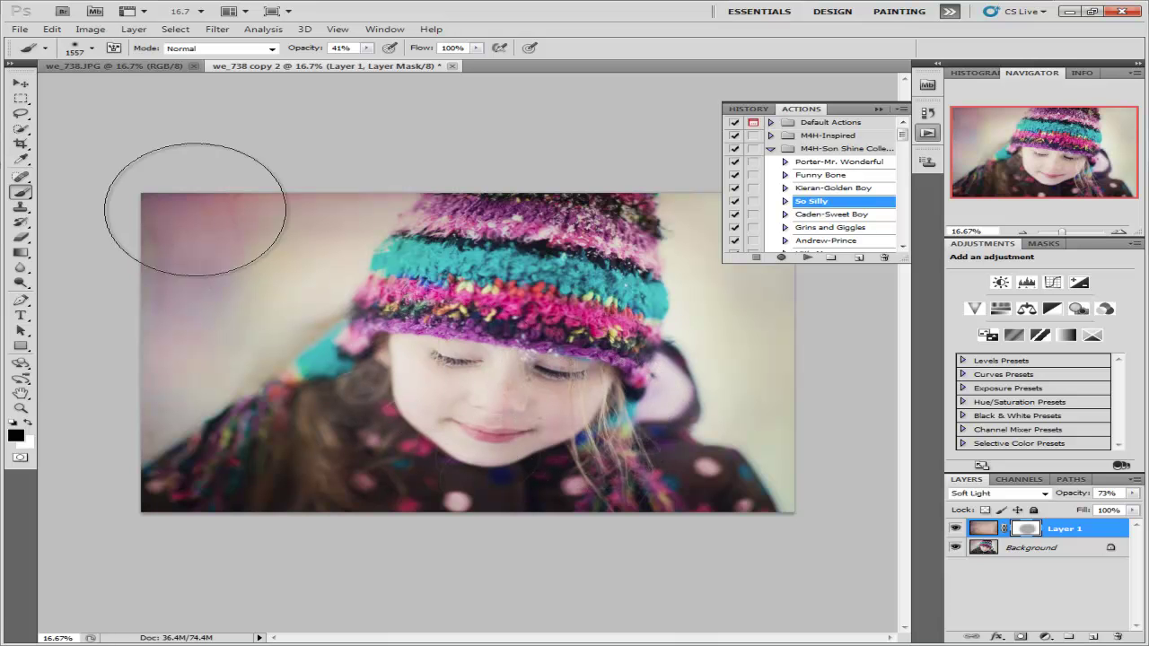
pyautogui.click(133, 28)
# Flatten the texture into the photo and play the Photographers Tool Soft Pop action
pyautogui.click(174, 465)
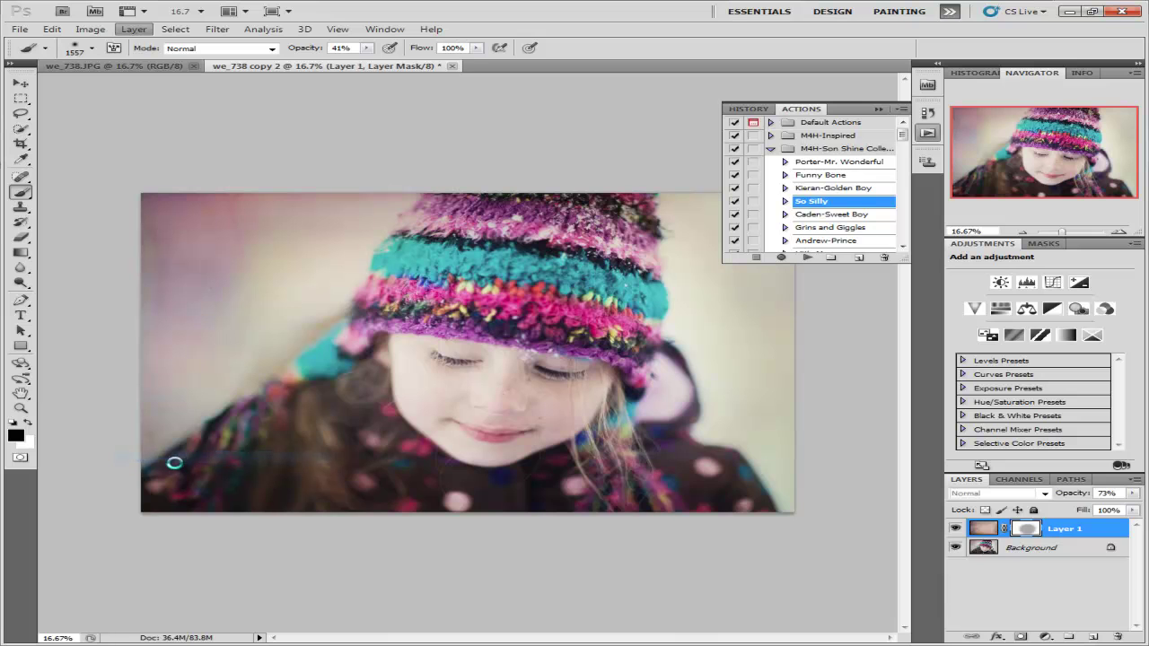
pyautogui.click(771, 149)
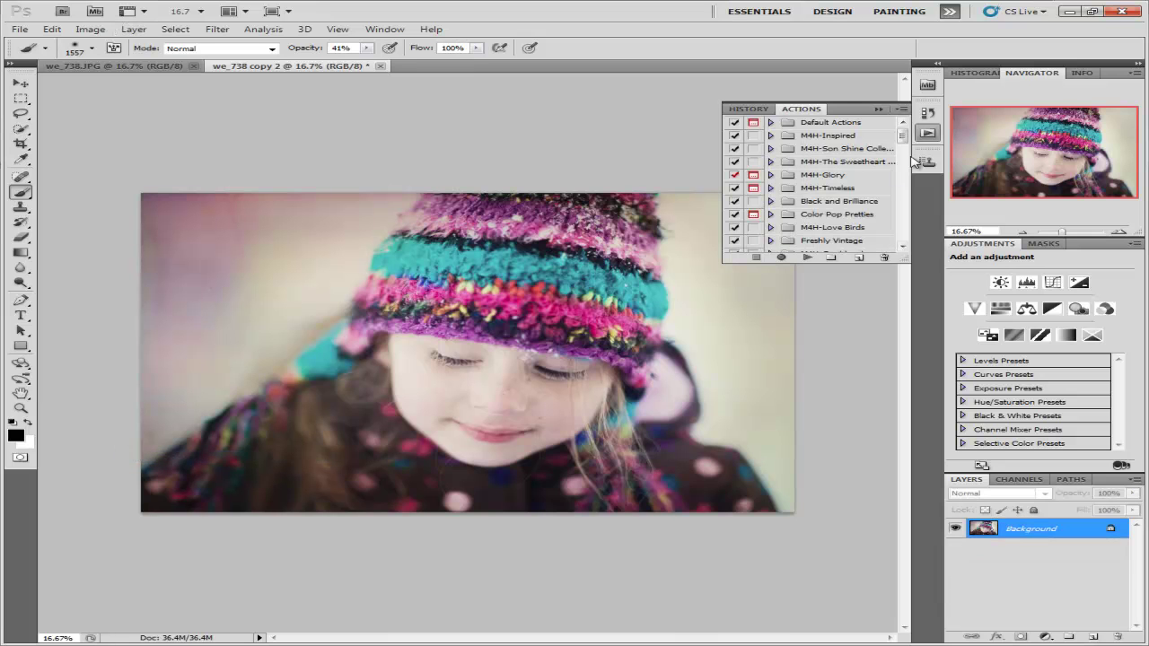
pyautogui.scroll(-2, 907, 145)
pyautogui.click(770, 208)
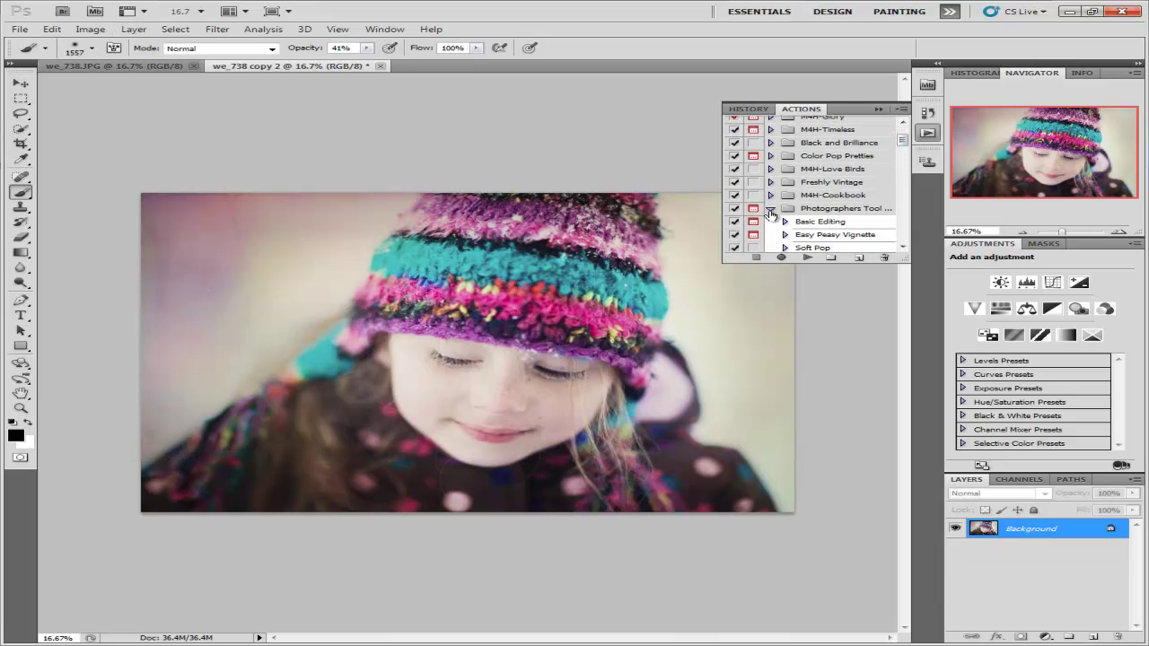
pyautogui.click(831, 248)
pyautogui.click(807, 258)
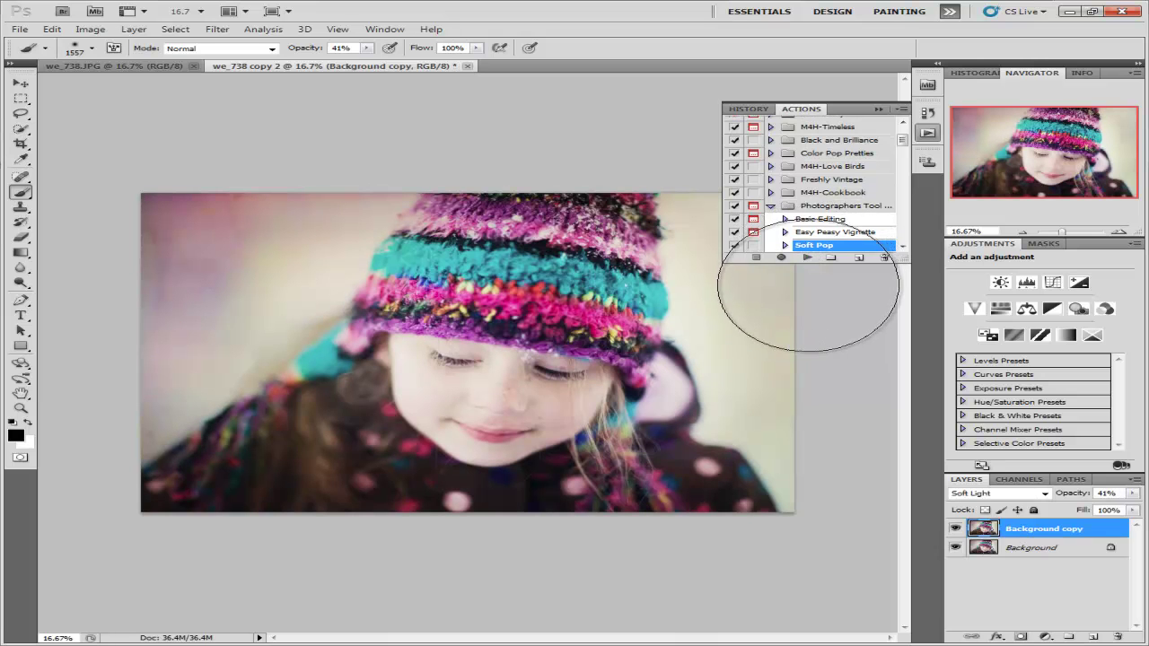
# Lower the Soft Pop layer to 25% opacity and flatten the image
pyautogui.moveTo(1133, 493); pyautogui.dragTo(1067, 516)
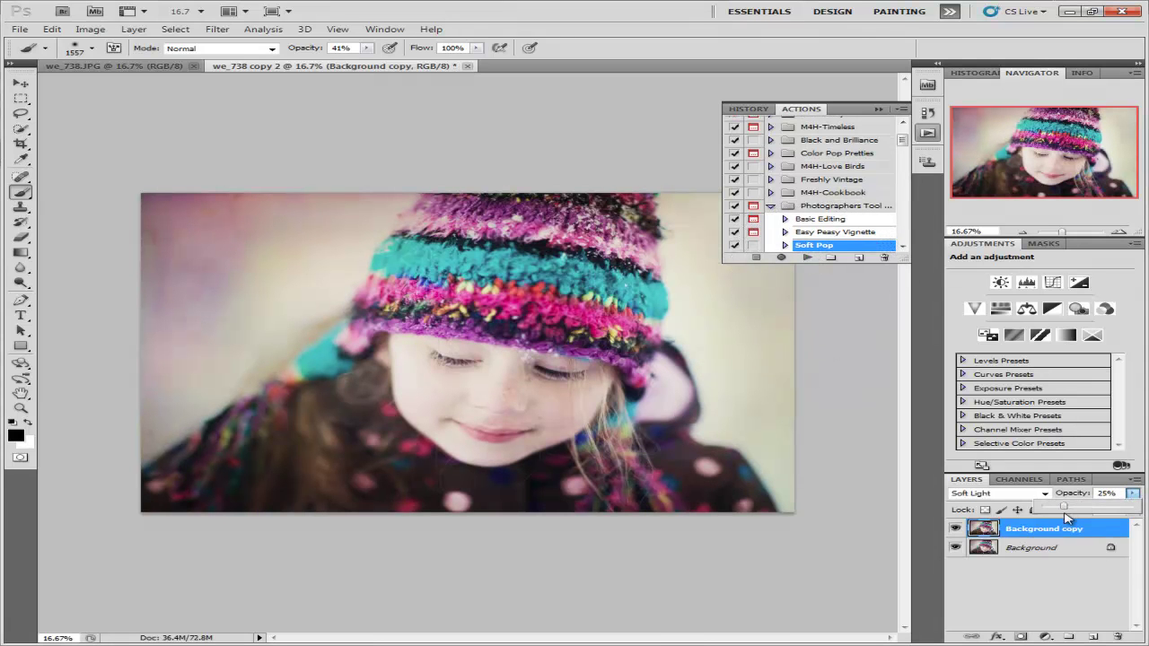
pyautogui.click(133, 29)
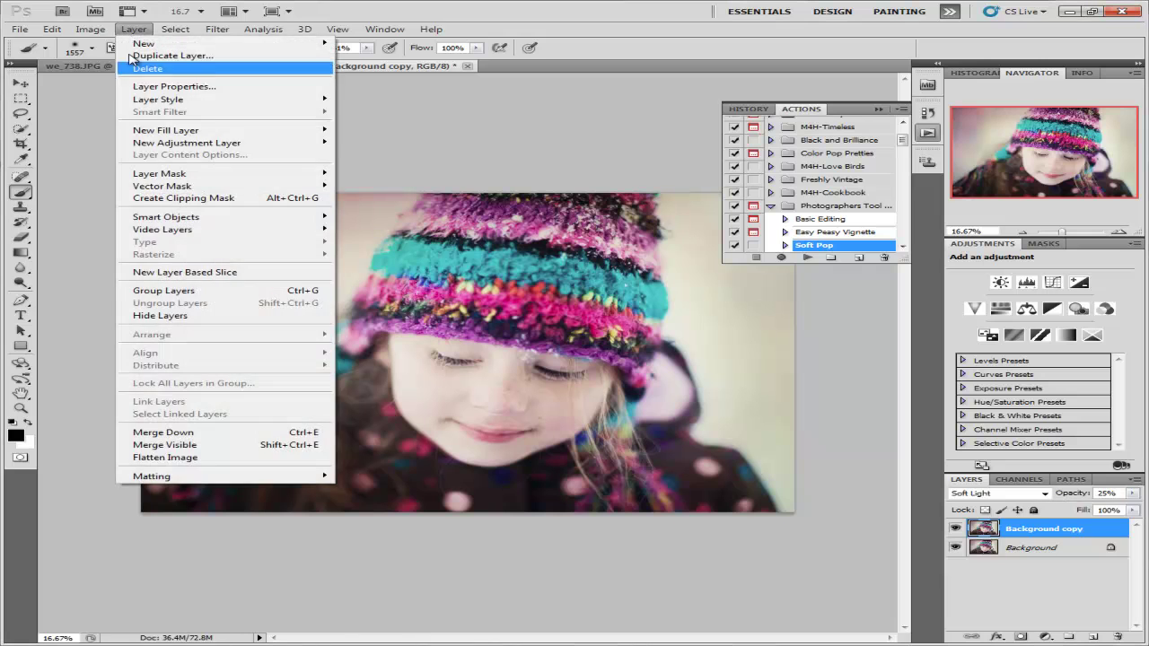
pyautogui.click(150, 460)
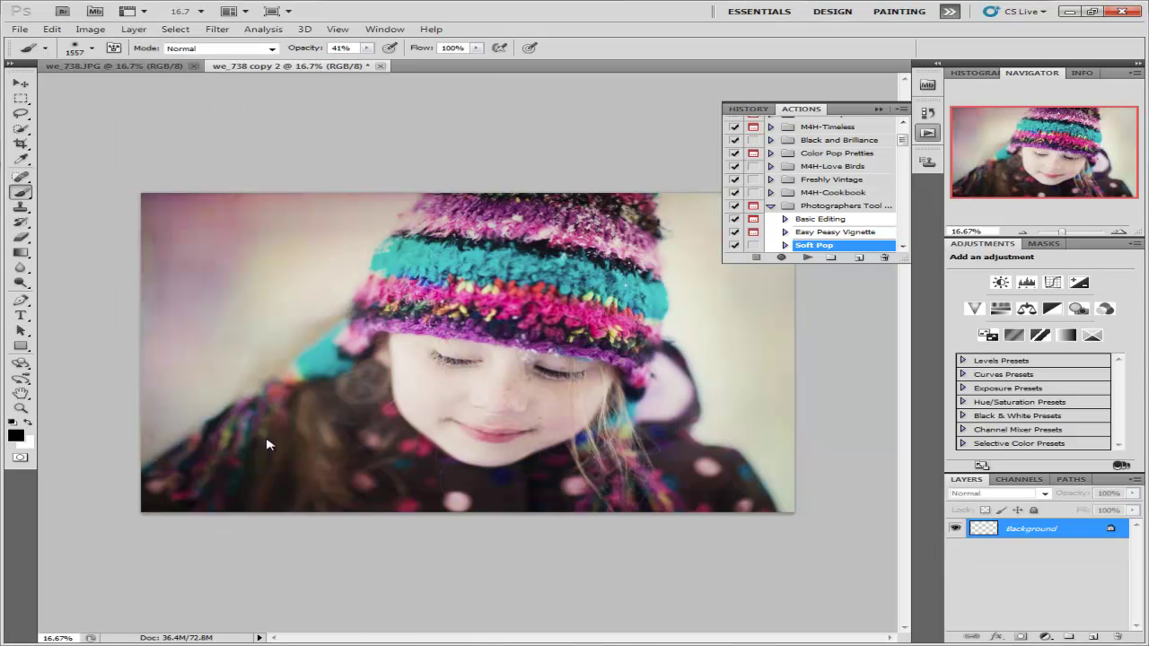
# Brighten the portrait with a Levels adjustment (midtones 1.10), then flatten it into the Background
pyautogui.click(22, 84)
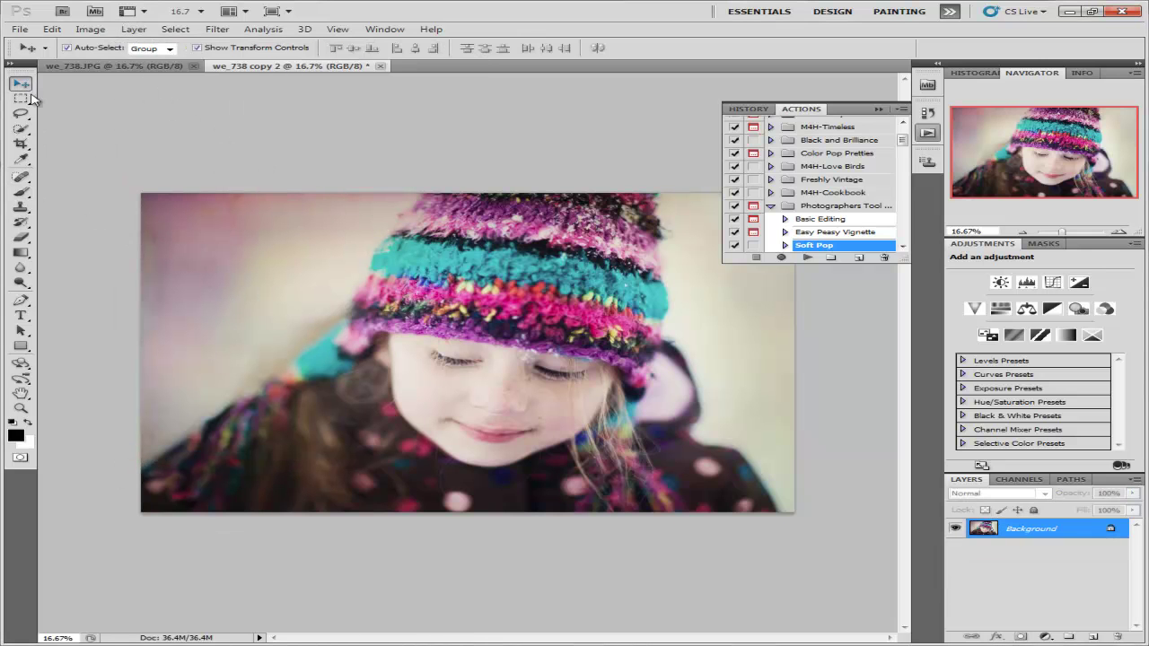
pyautogui.click(1047, 639)
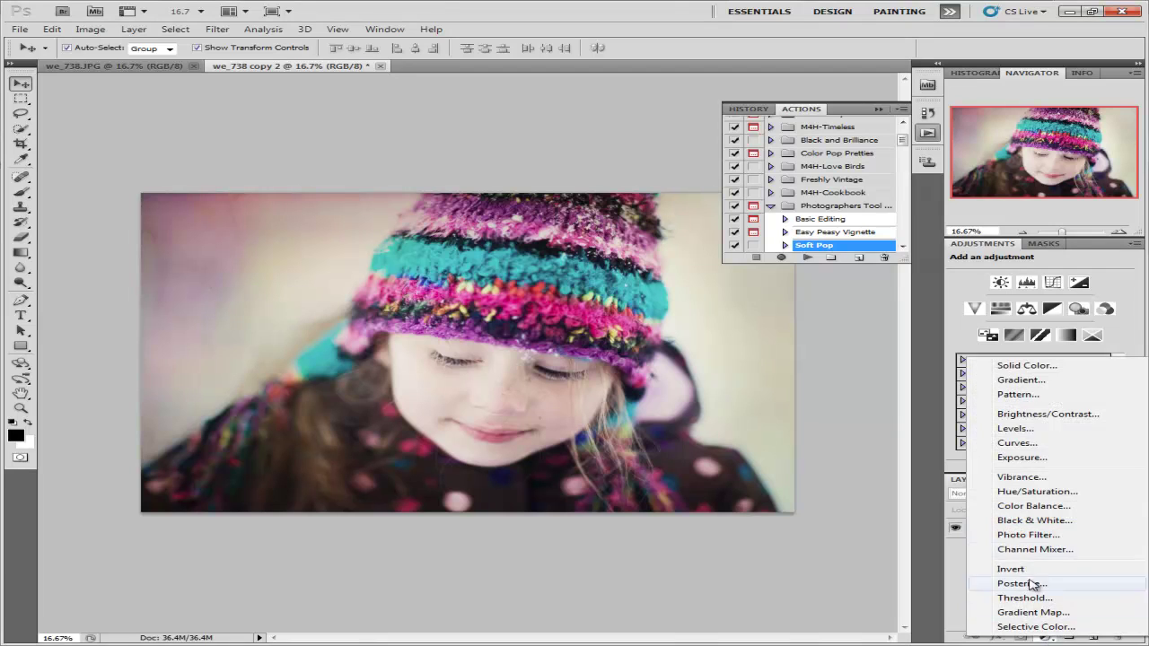
pyautogui.click(1006, 426)
pyautogui.moveTo(1039, 353); pyautogui.dragTo(990, 353)
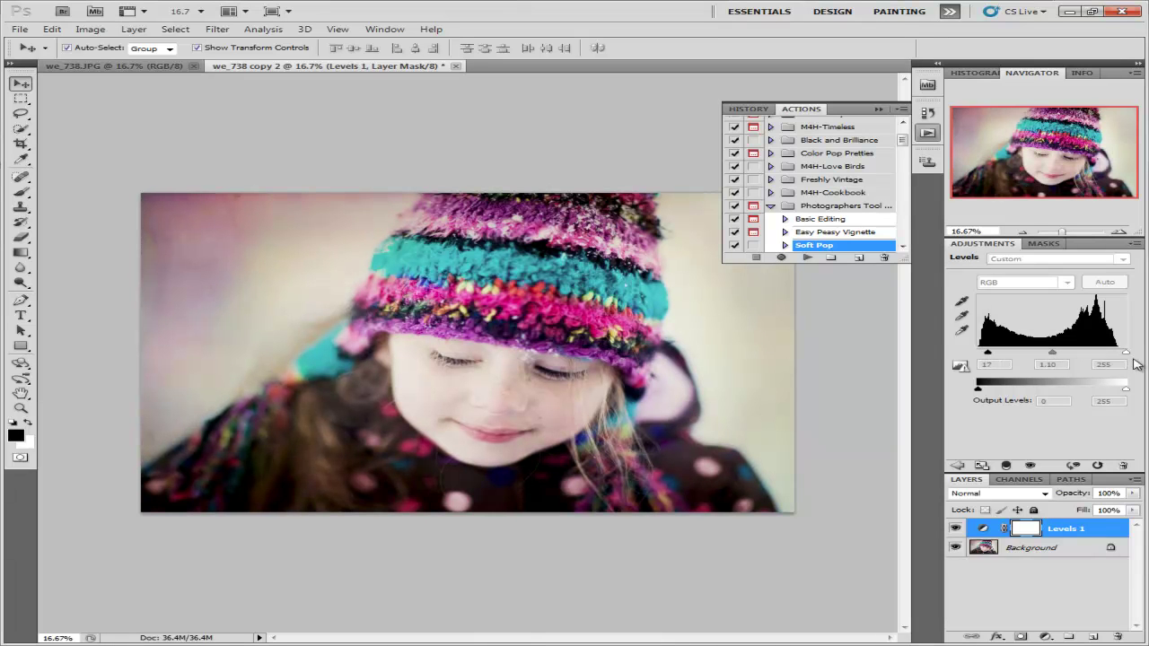
pyautogui.moveTo(1124, 357); pyautogui.dragTo(1122, 357)
pyautogui.click(955, 531)
pyautogui.click(133, 29)
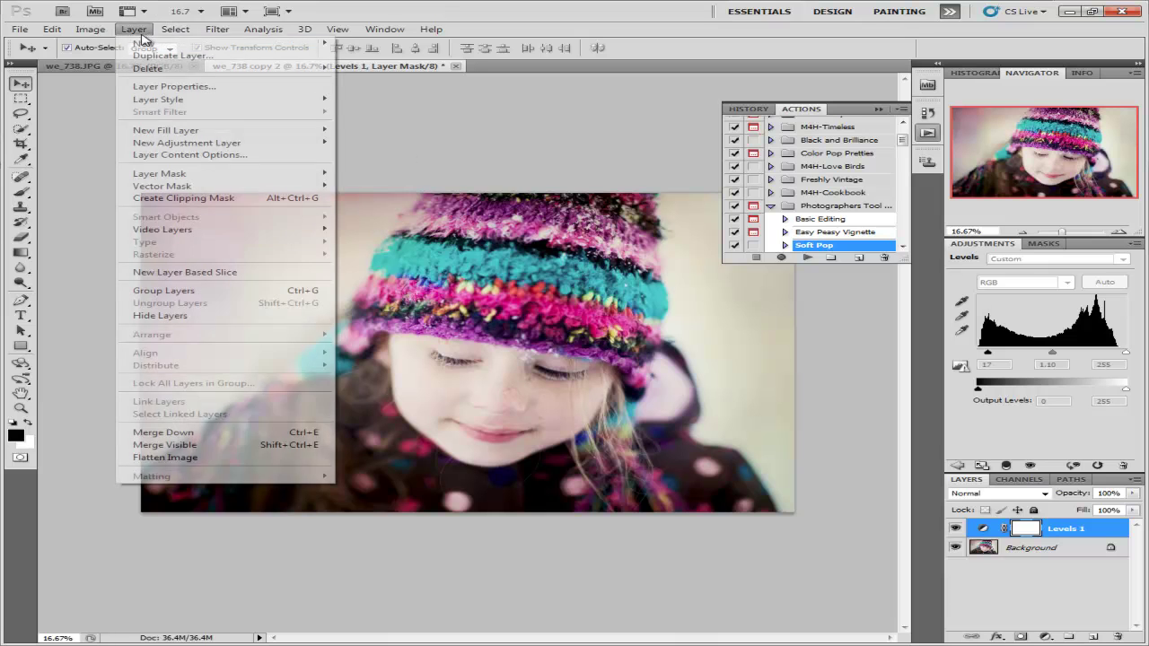
pyautogui.click(179, 459)
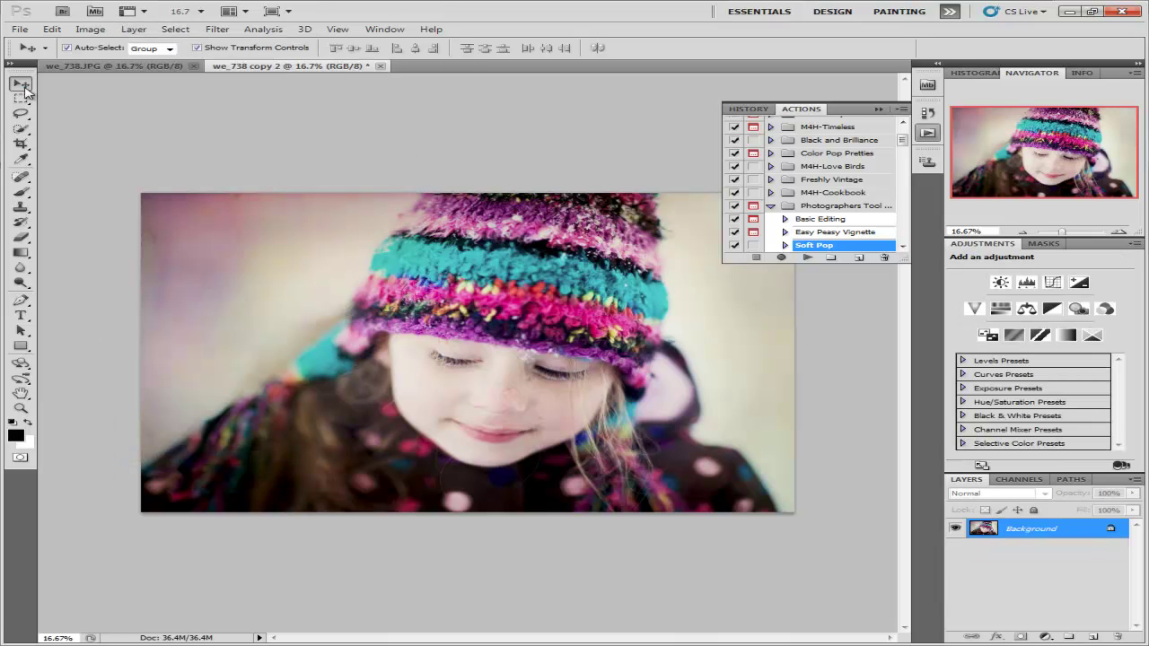